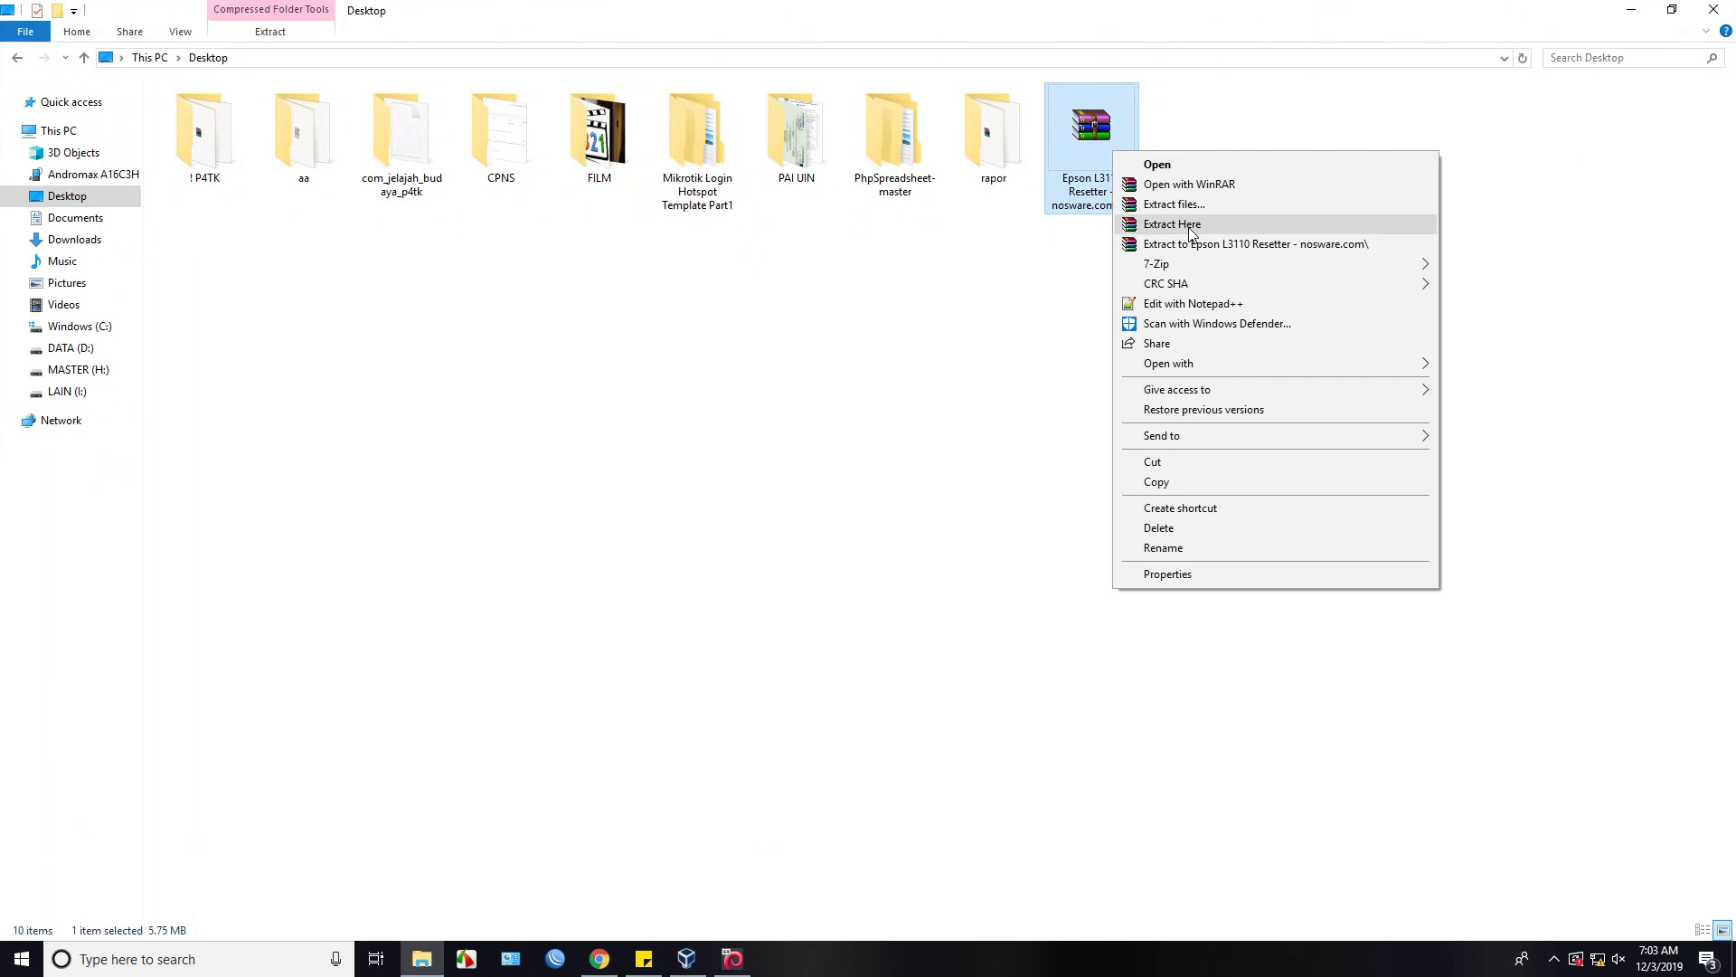
# - Extract the Epson L3110 Resetter - nosware.com.zip here and open the resulting folder
pyautogui.click(1190, 232)
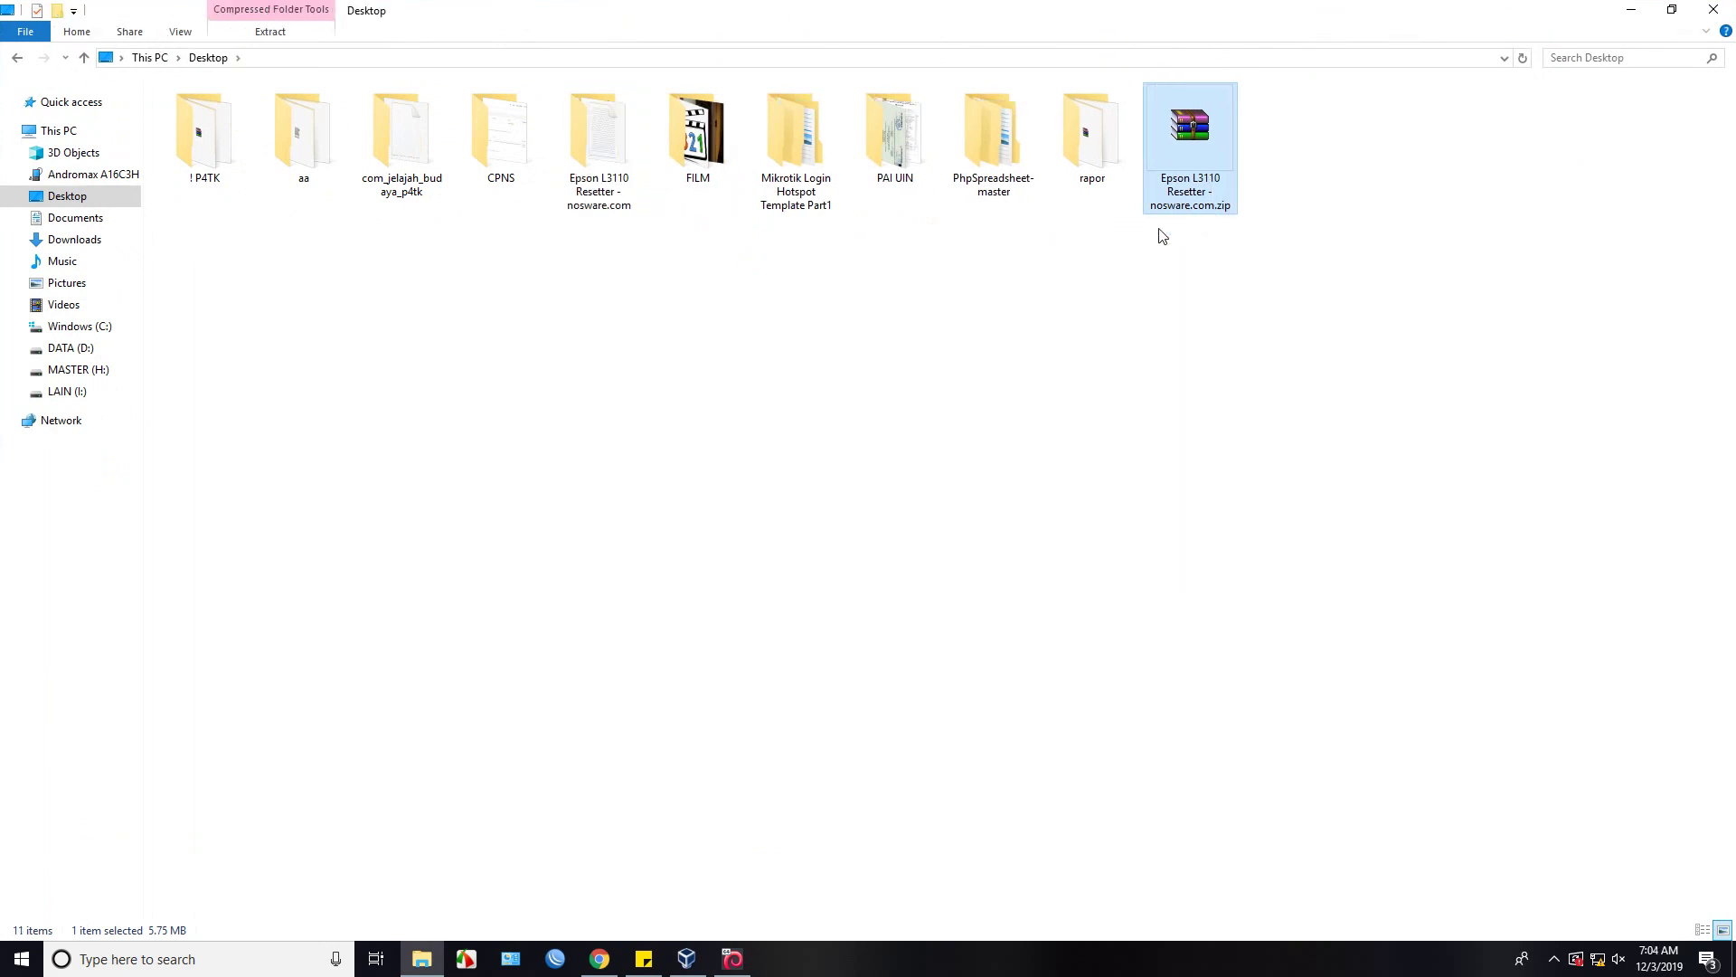
pyautogui.click(612, 172)
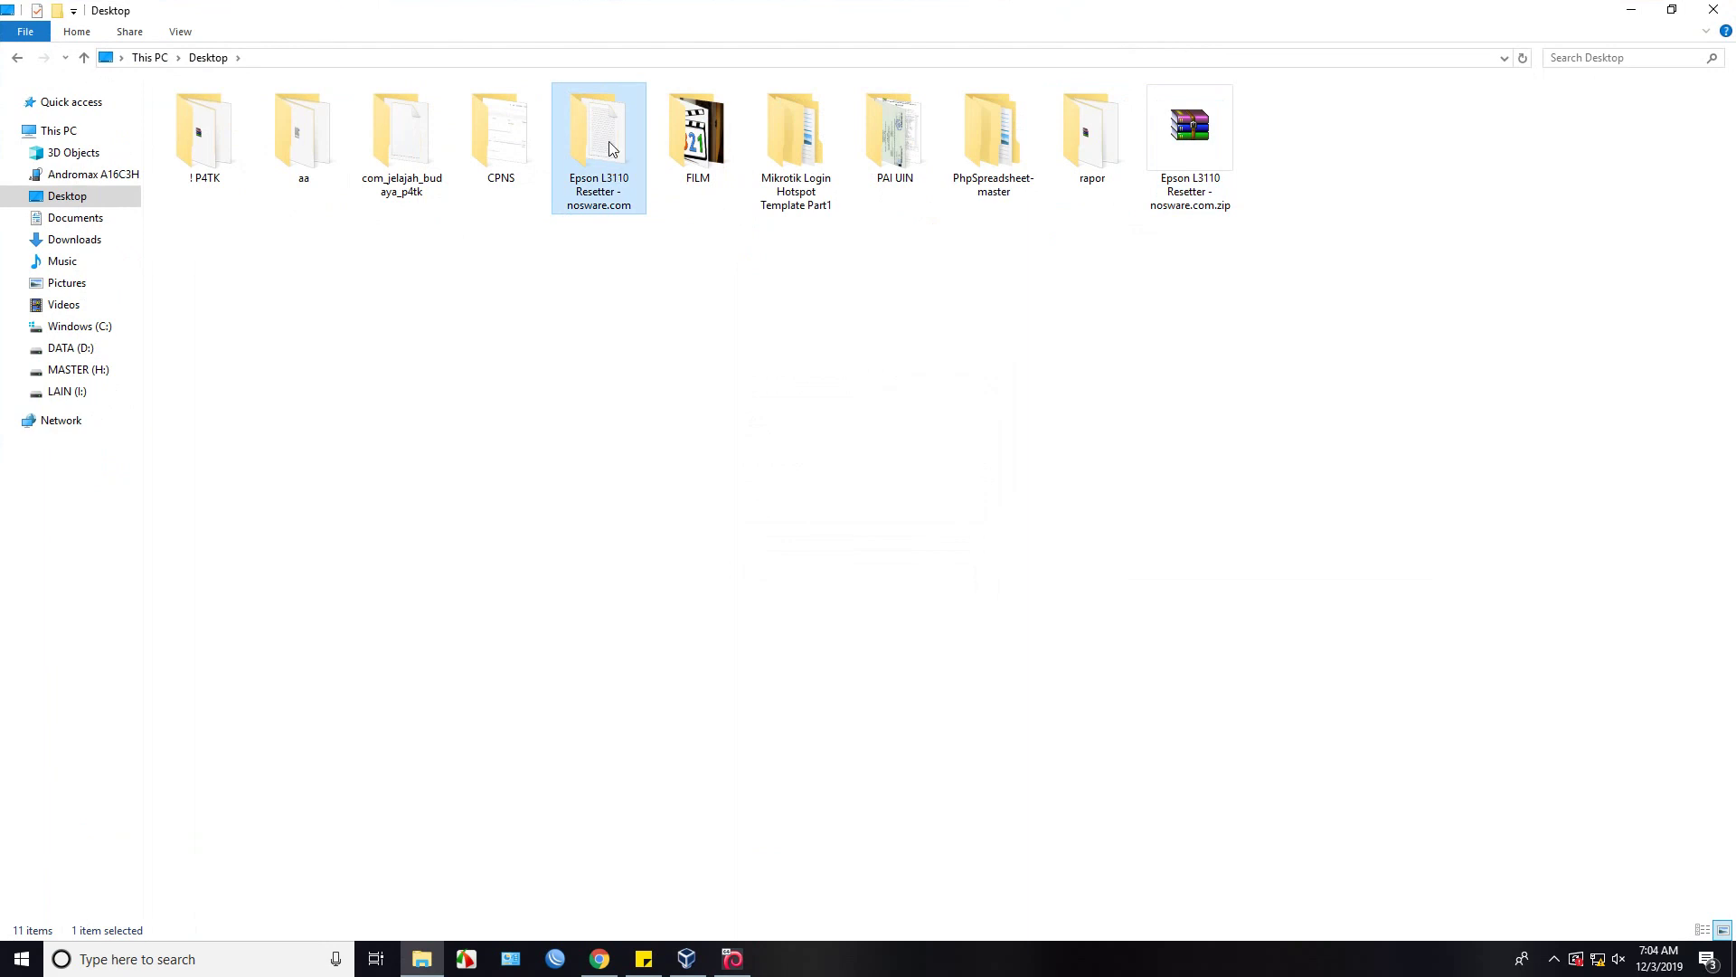
pyautogui.doubleClick(609, 147)
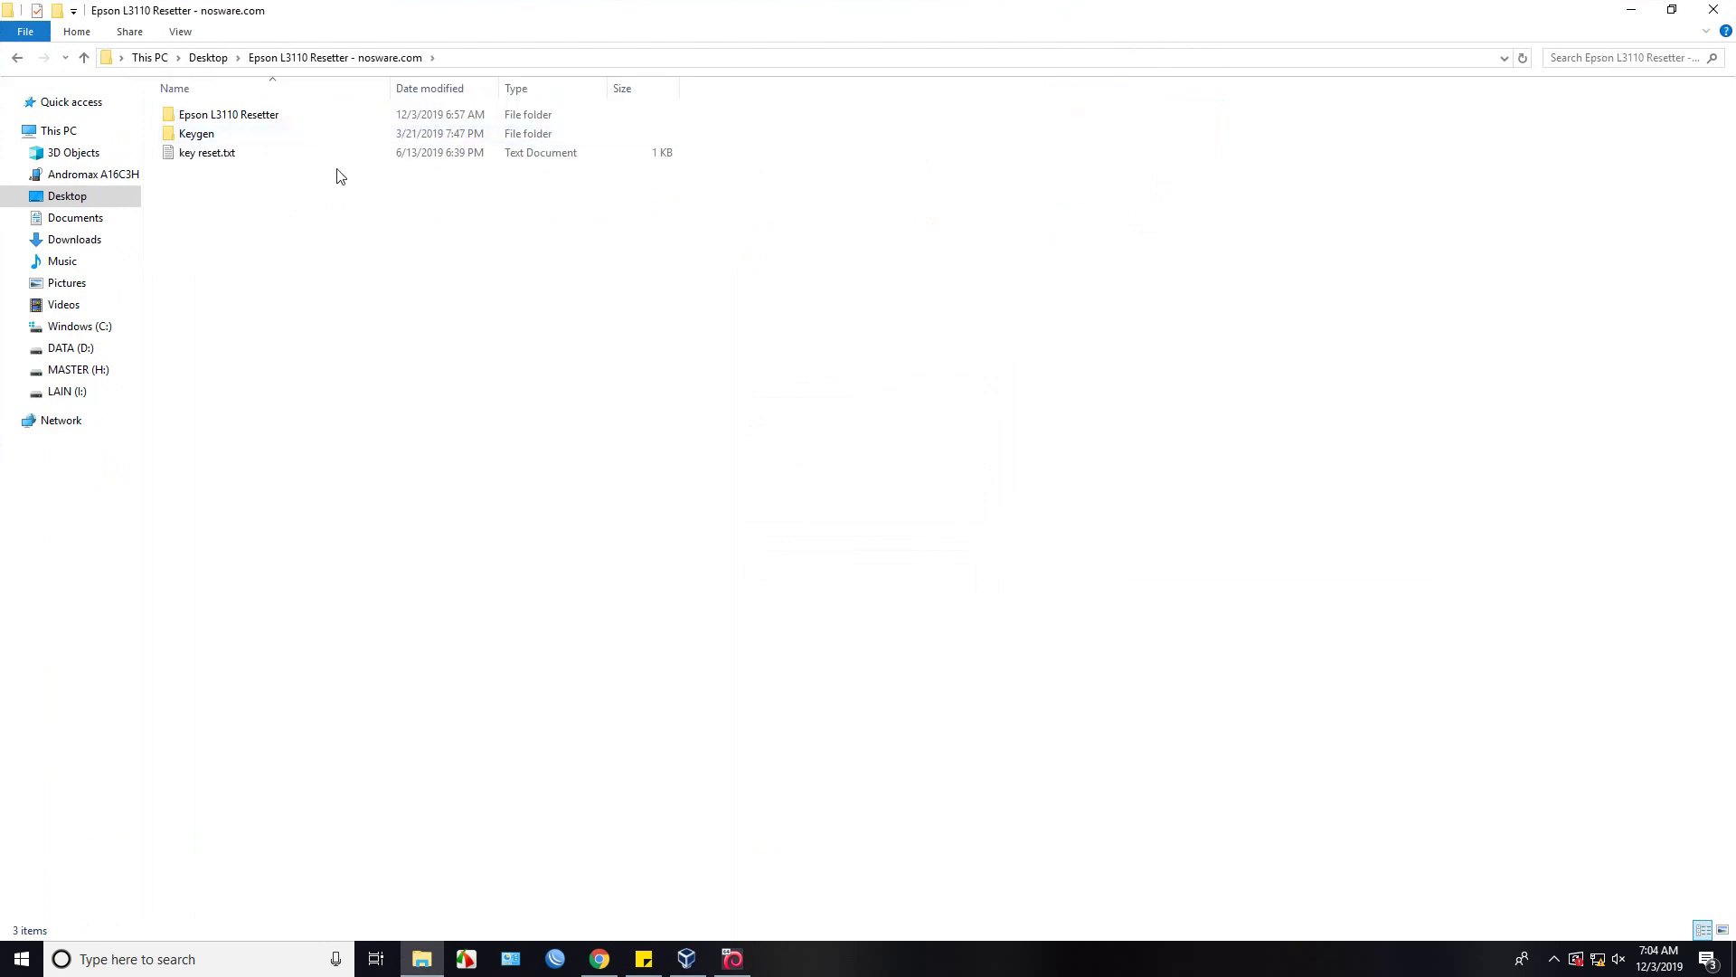
# - Open the Epson L3110 Resetter subfolder and run Adjprog.exe to show its hardware-ID license warning
pyautogui.doubleClick(332, 120)
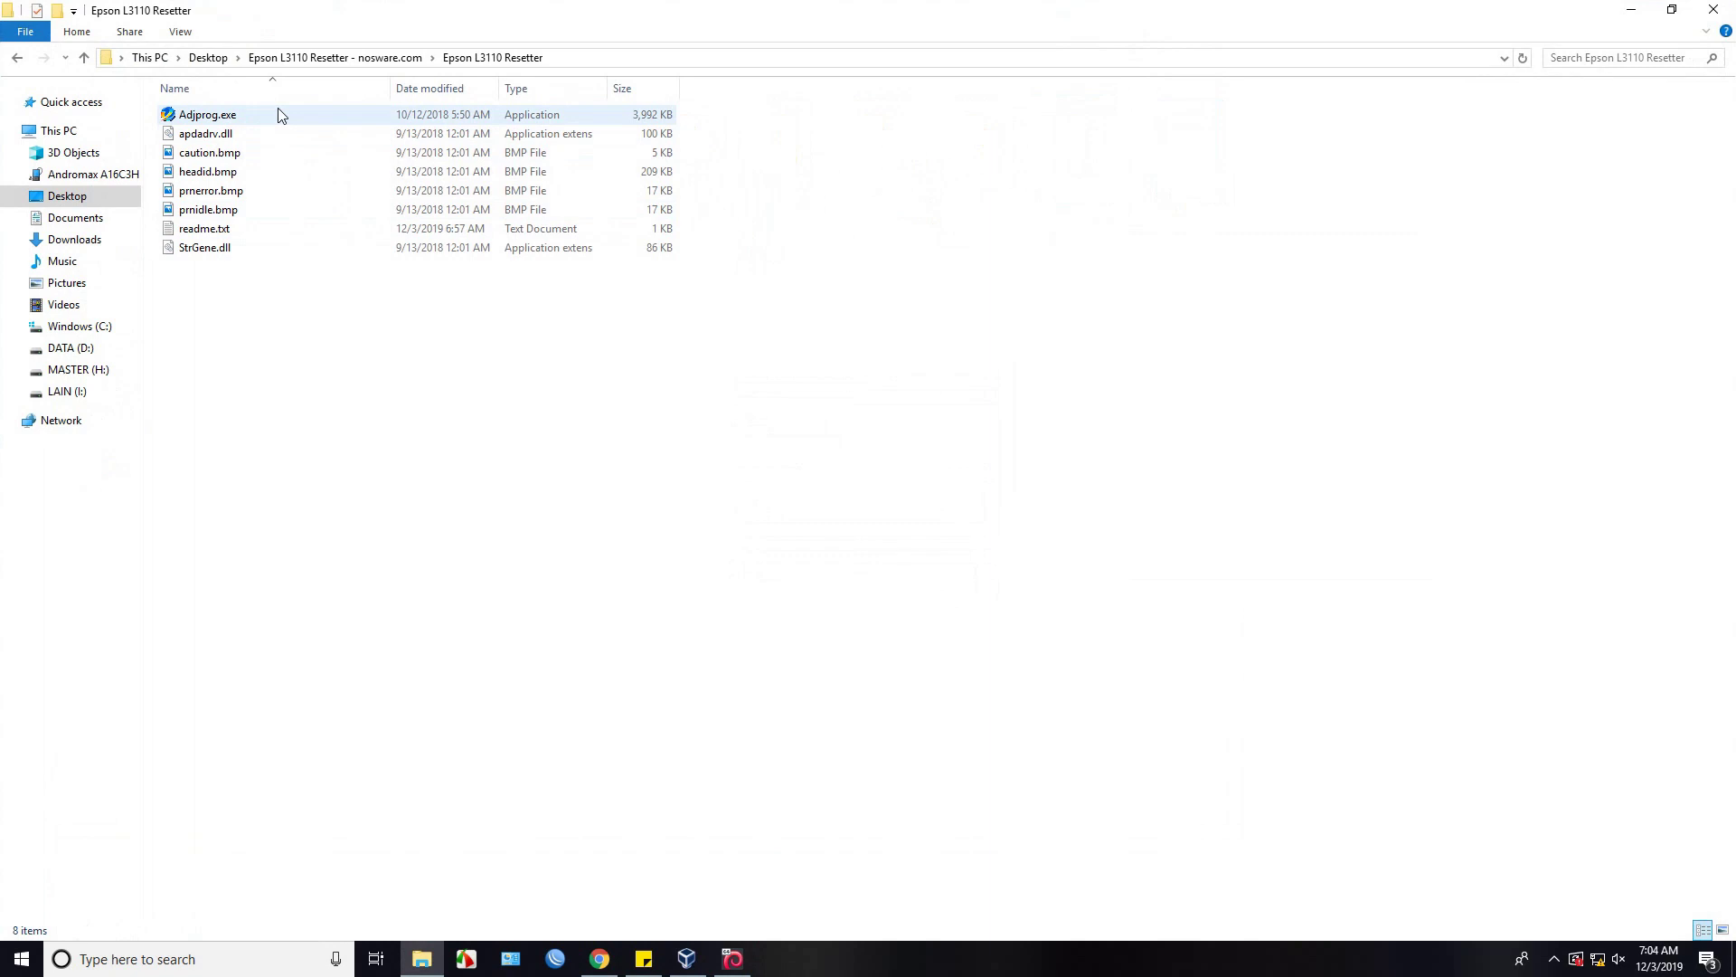
pyautogui.click(281, 114)
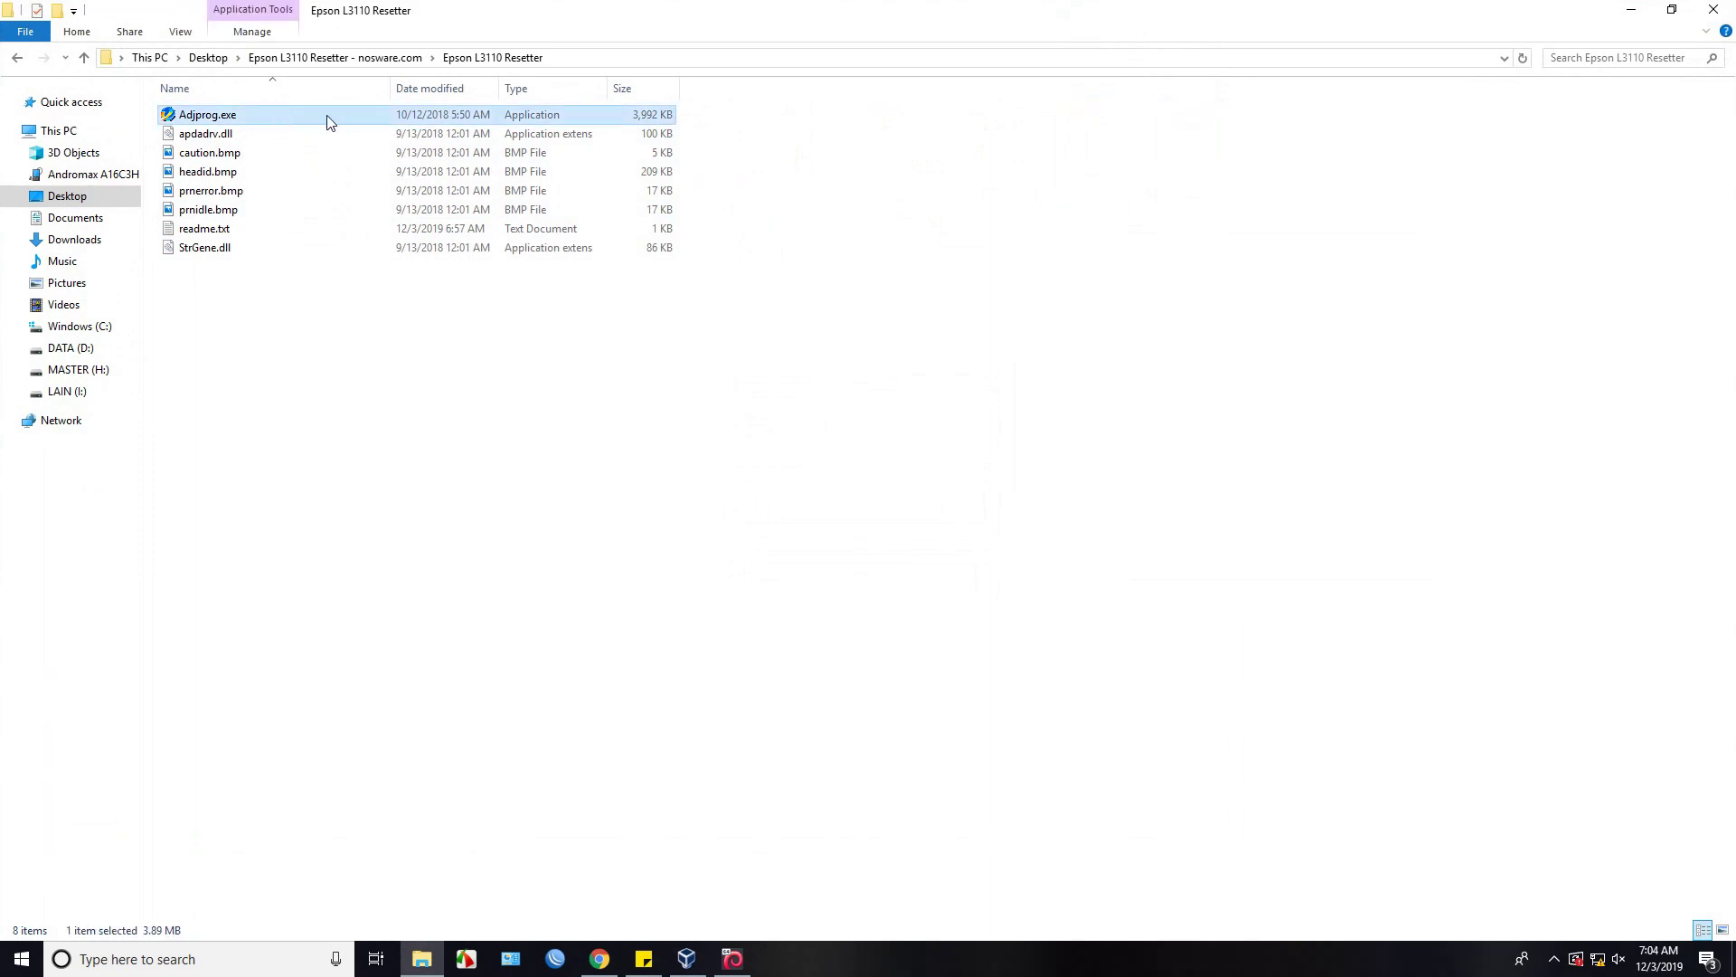
pyautogui.rightClick(317, 118)
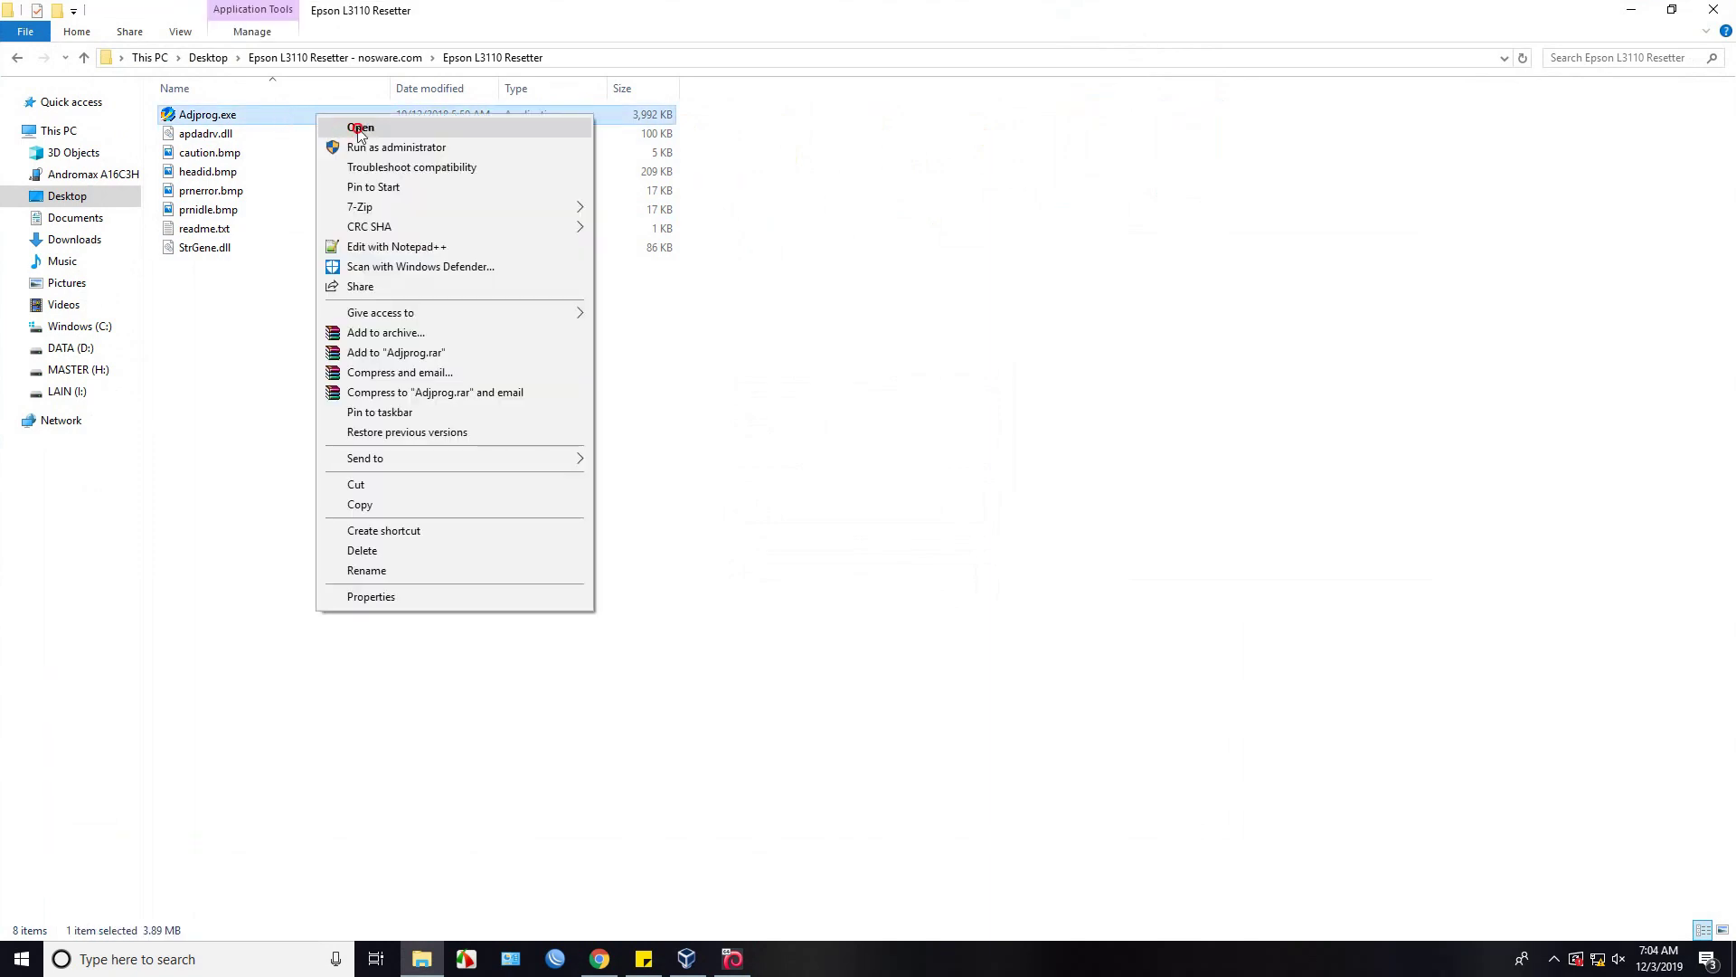
pyautogui.click(358, 129)
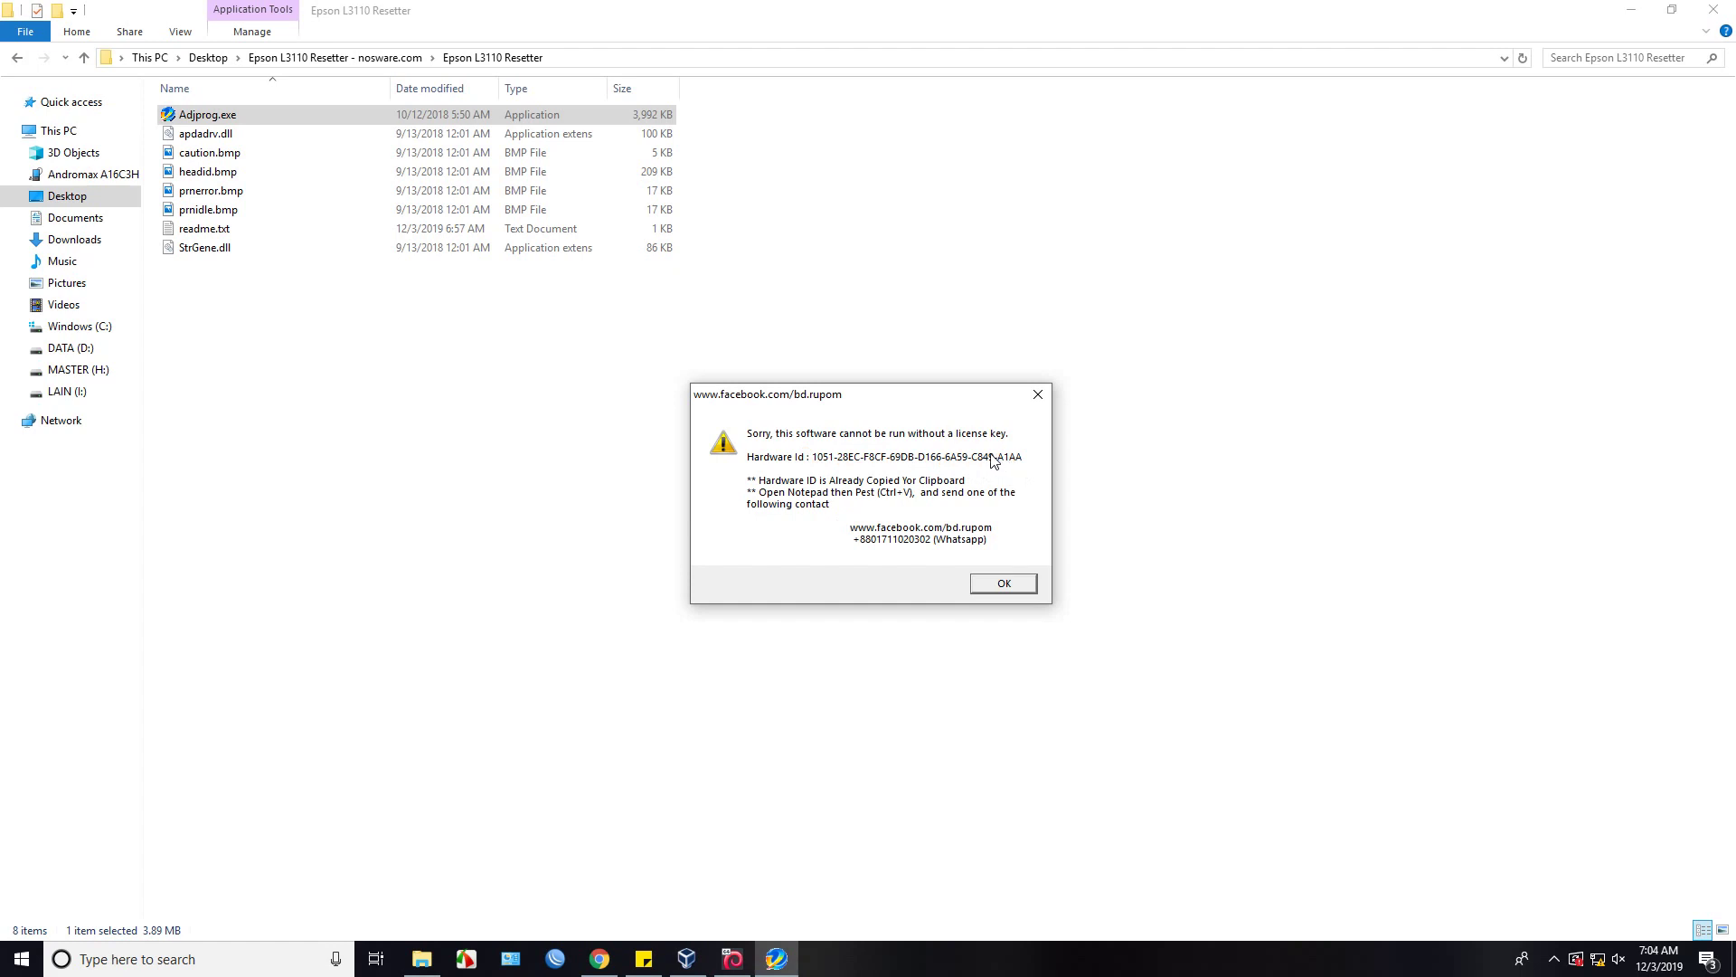
# - Start Notepad from the Run prompt and paste the copied hardware ID into it
pyautogui.press('super+r')
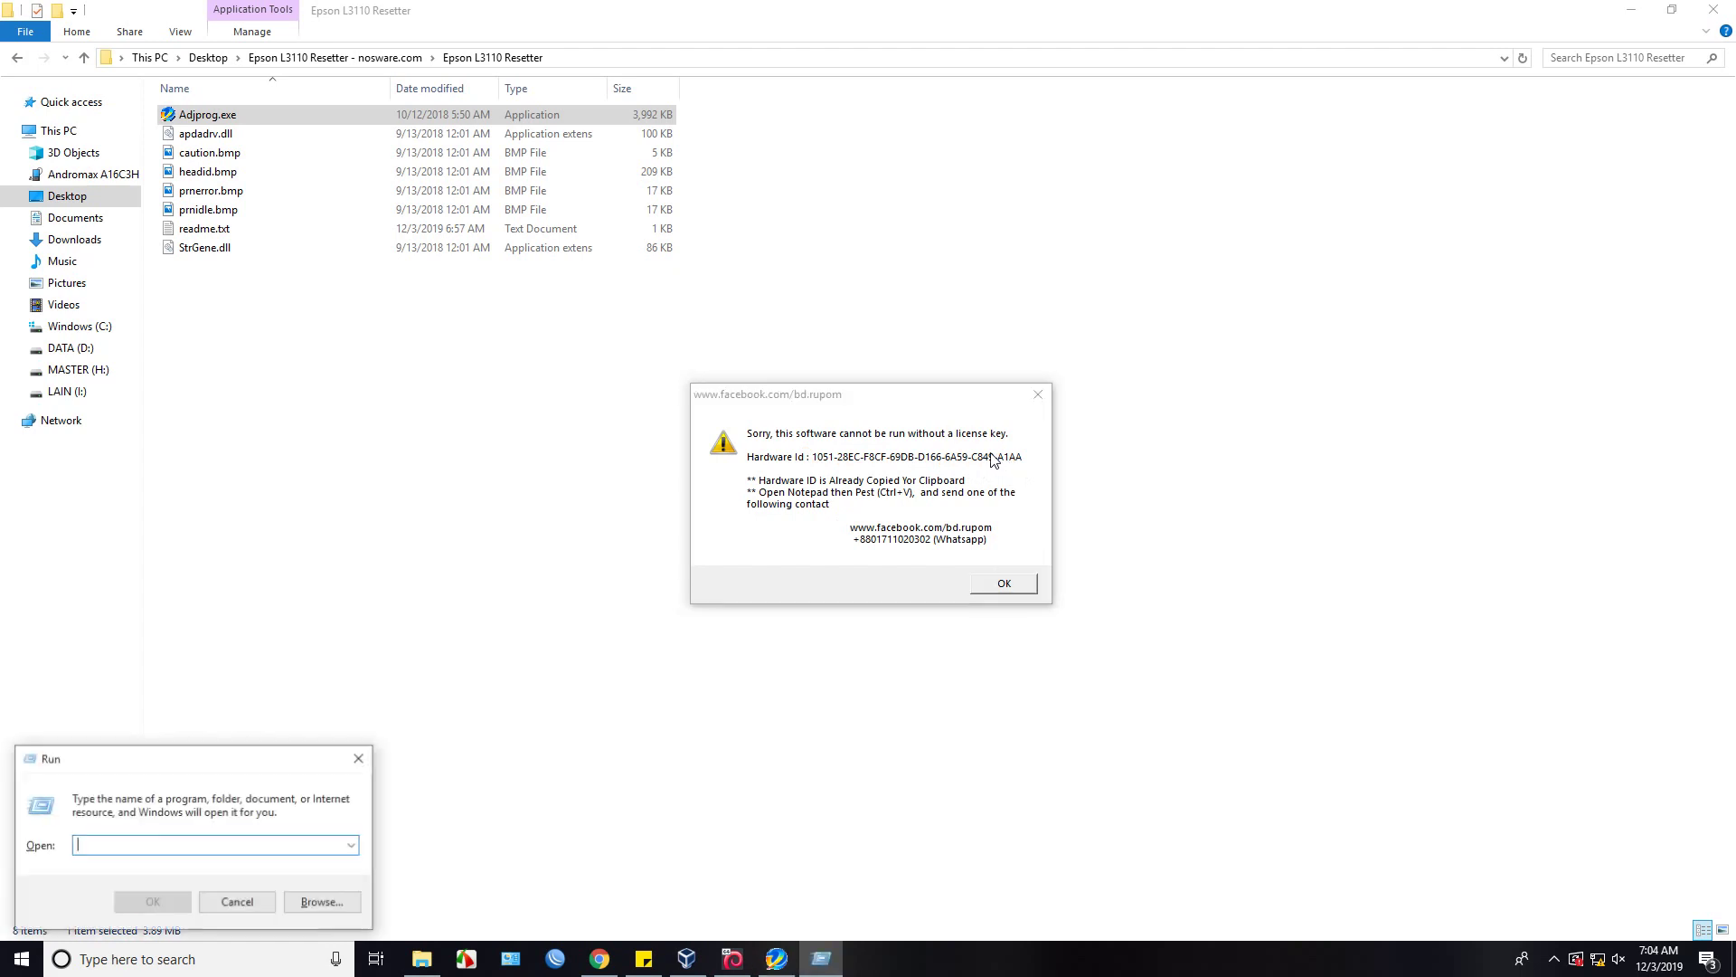
pyautogui.write('note')
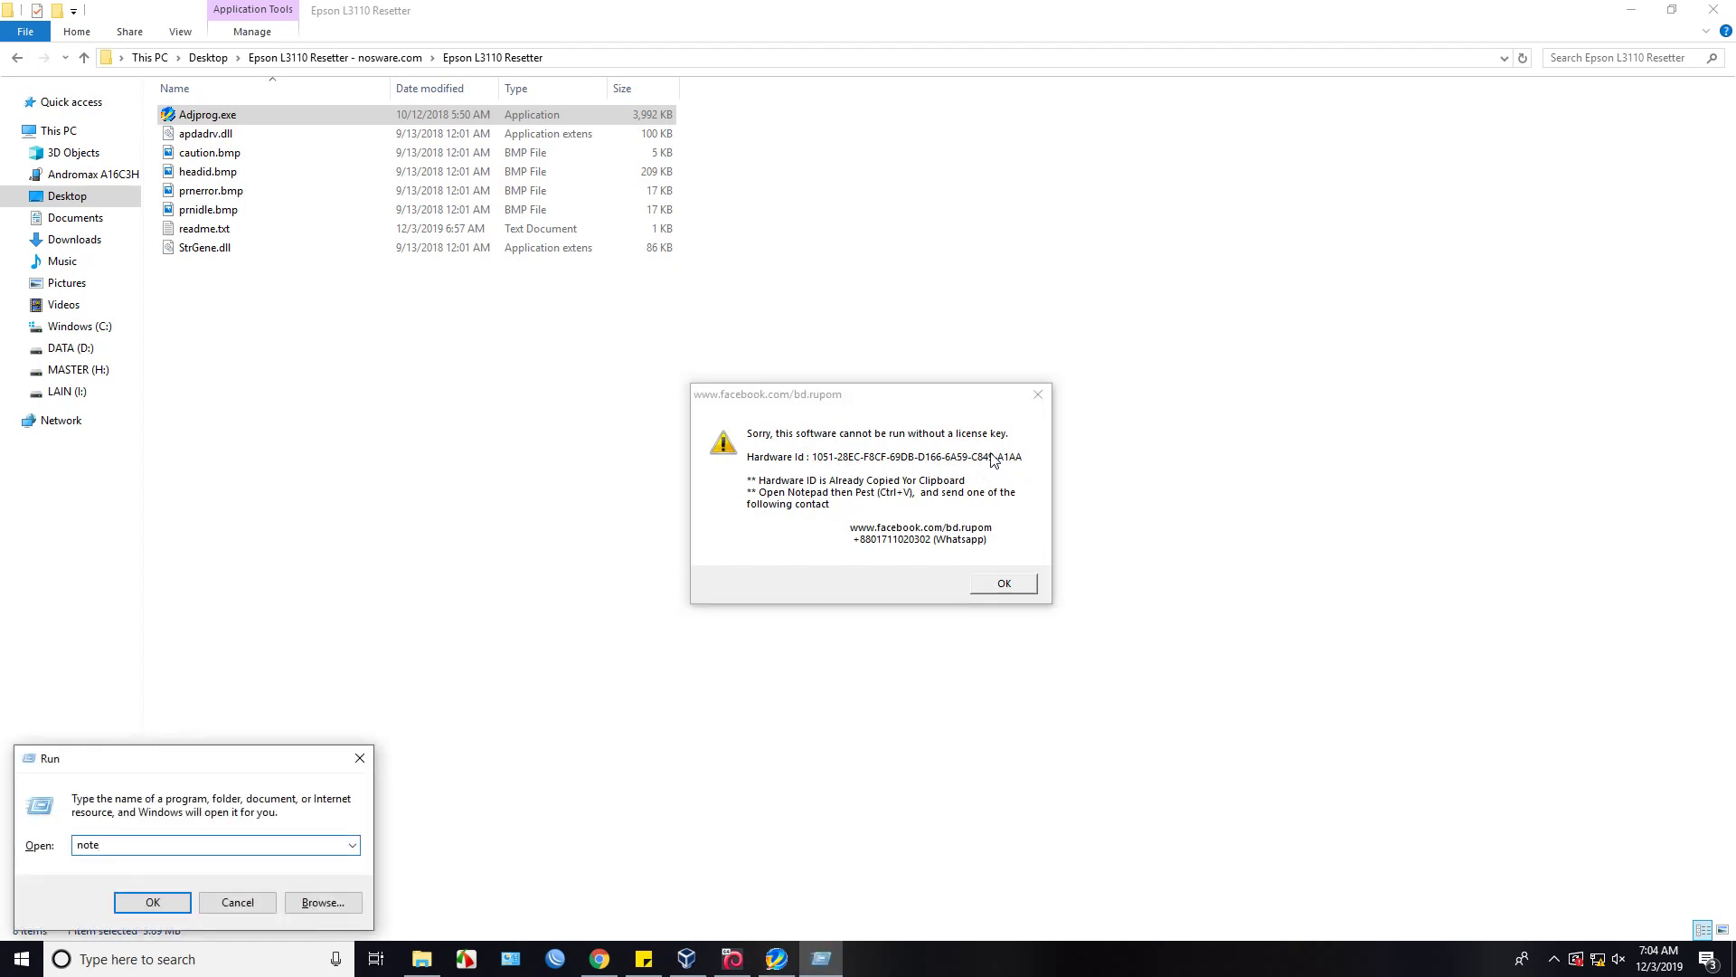
pyautogui.write('pad')
pyautogui.press('Return')
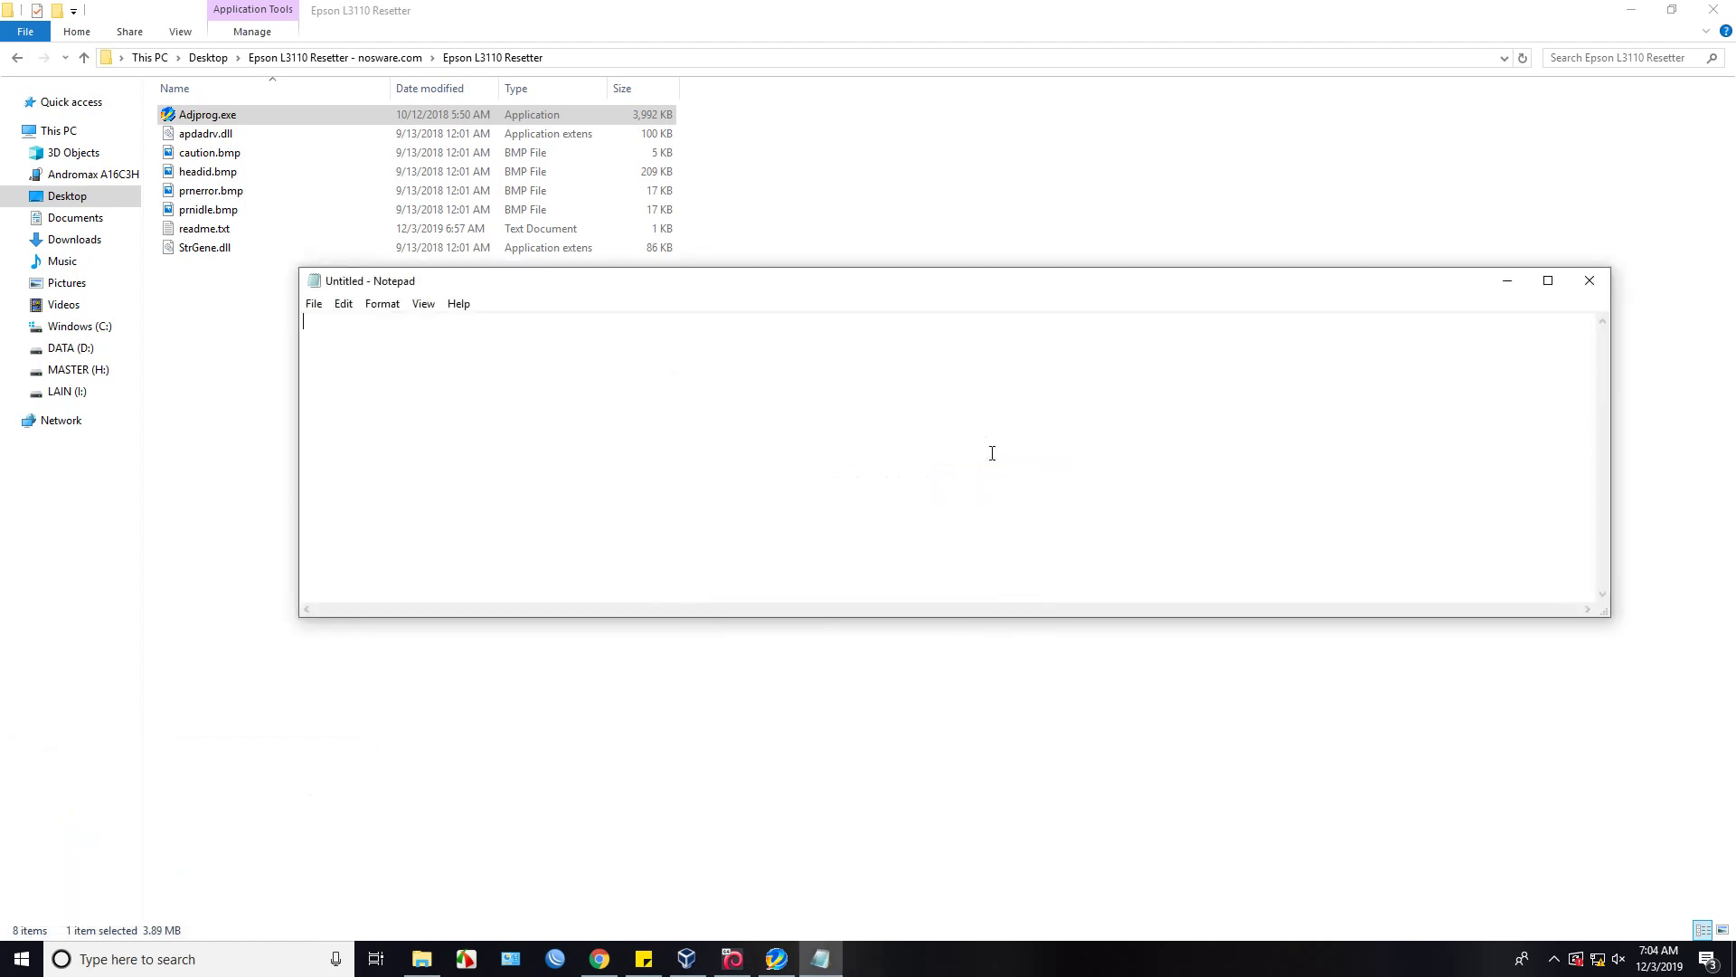
pyautogui.write('1051-28EC-F8CF-69DB-D166-6A59-C849-A1AA')
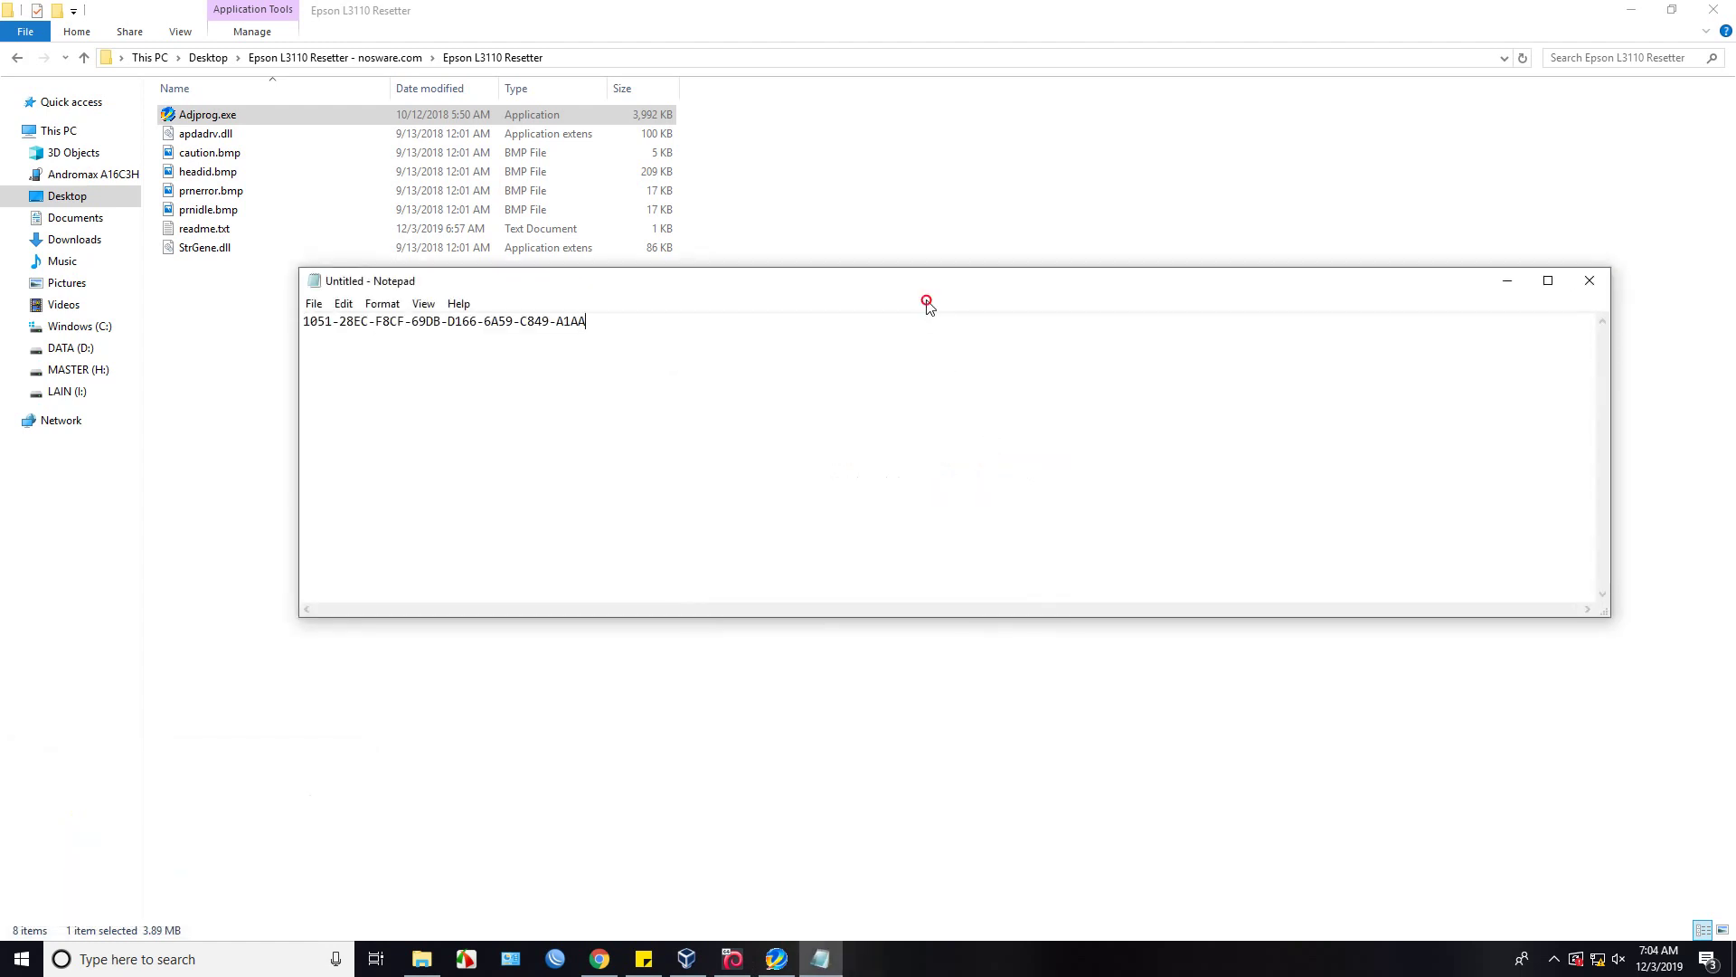
# - Dismiss the resetter's license warning with OK
pyautogui.moveTo(920, 294); pyautogui.dragTo(1366, 515)
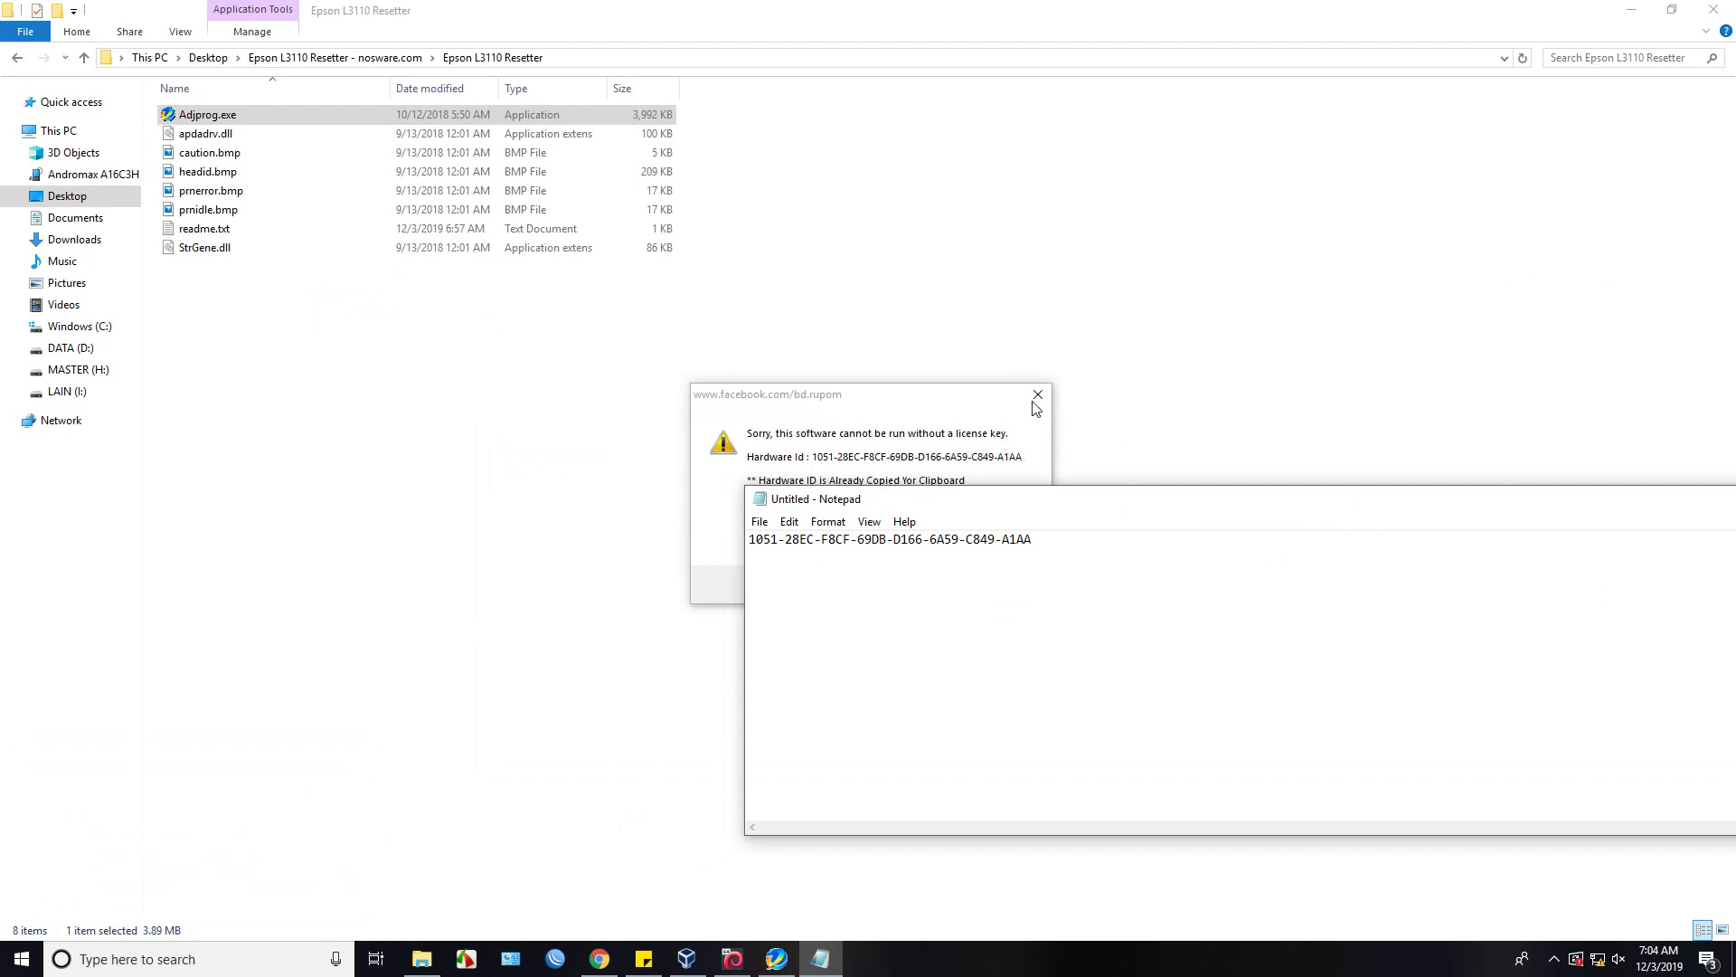
pyautogui.click(897, 432)
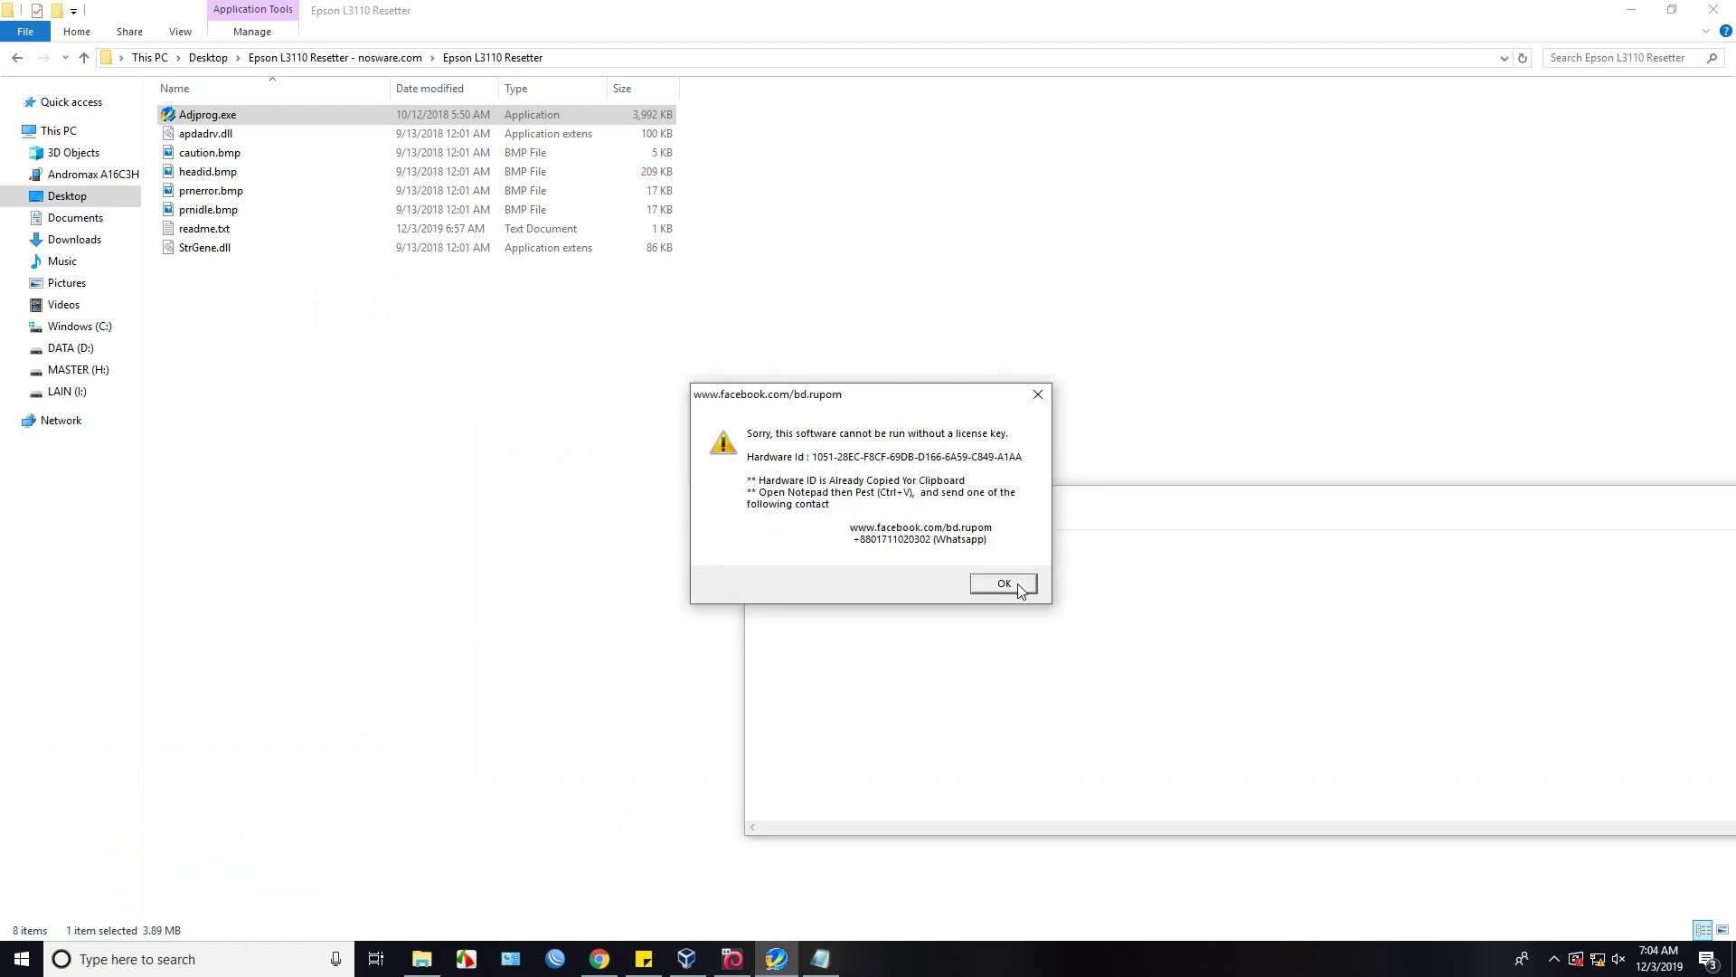
pyautogui.click(1017, 583)
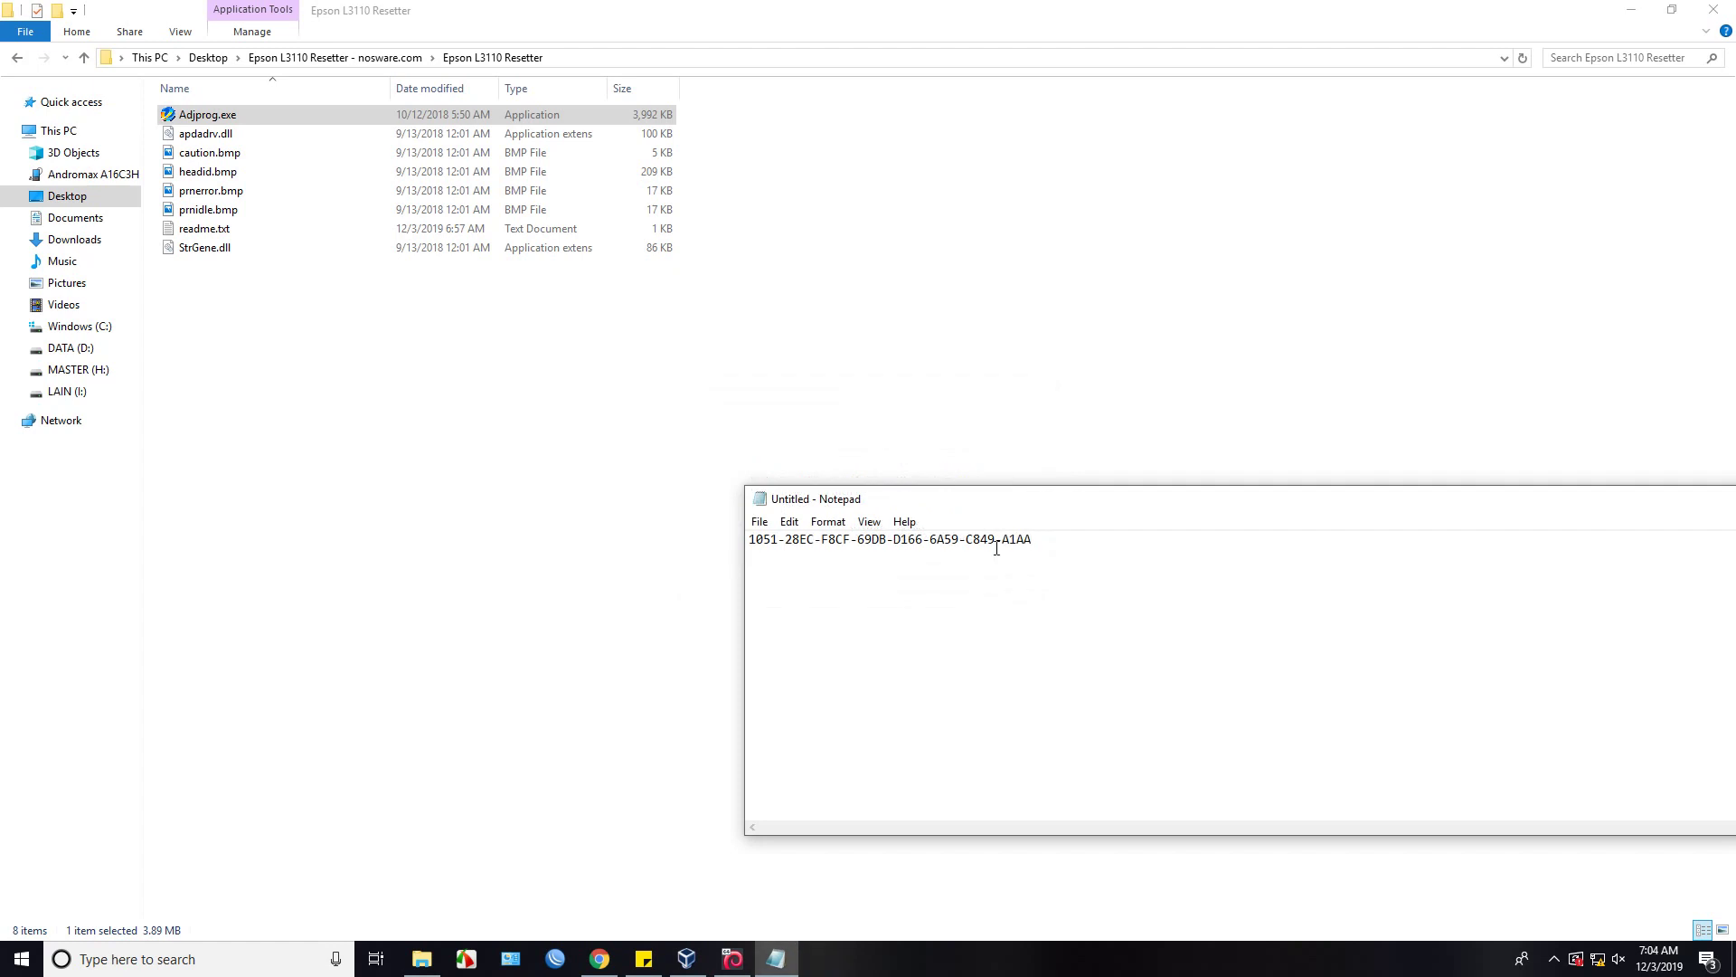
# - Go up to the nosware.com folder, open Keygen and launch WLGen_Epson L3110.exe
pyautogui.click(404, 62)
pyautogui.click(404, 62)
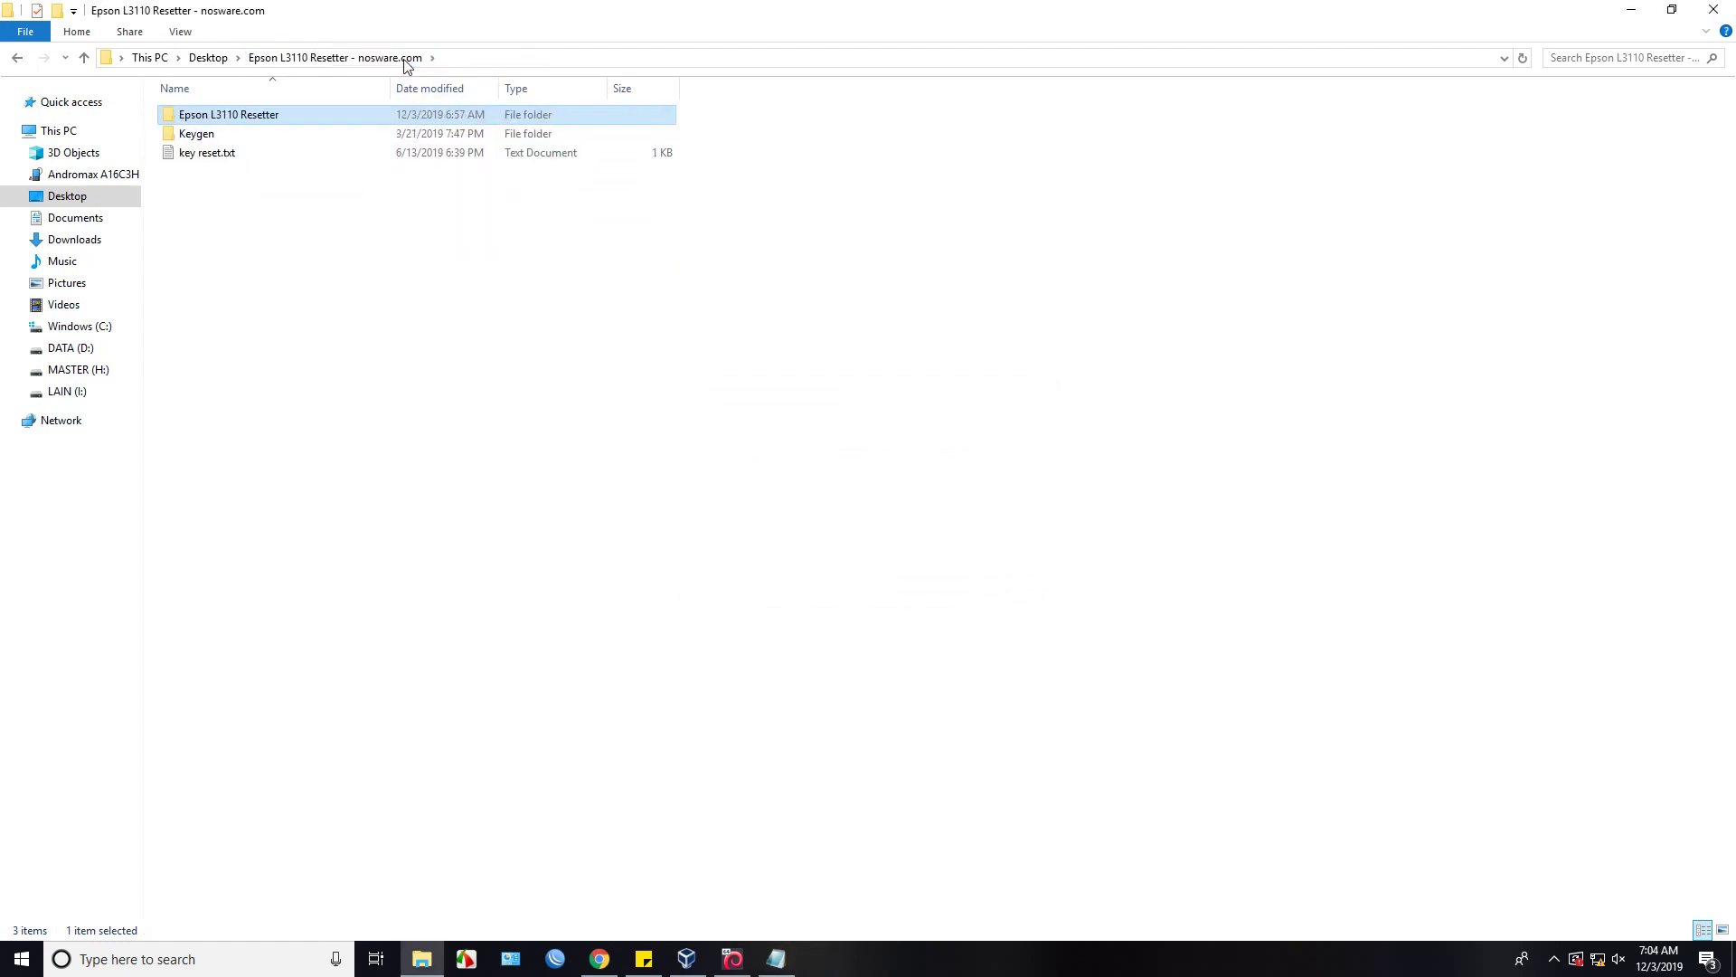
pyautogui.doubleClick(371, 134)
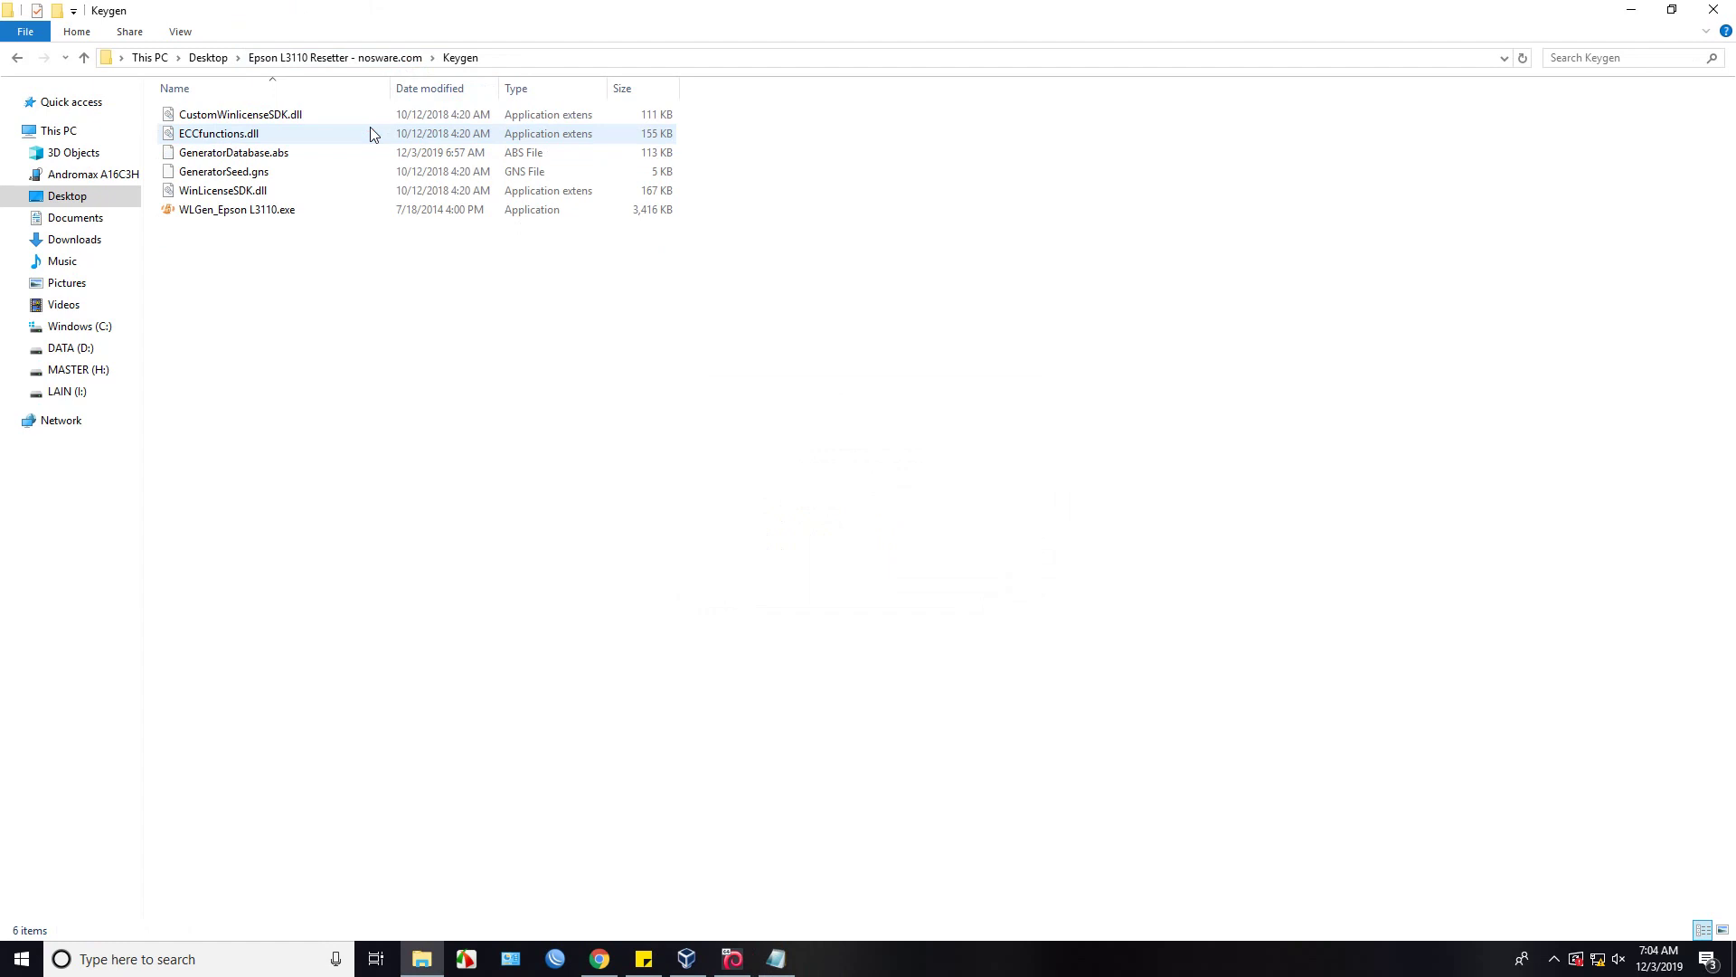
pyautogui.click(377, 217)
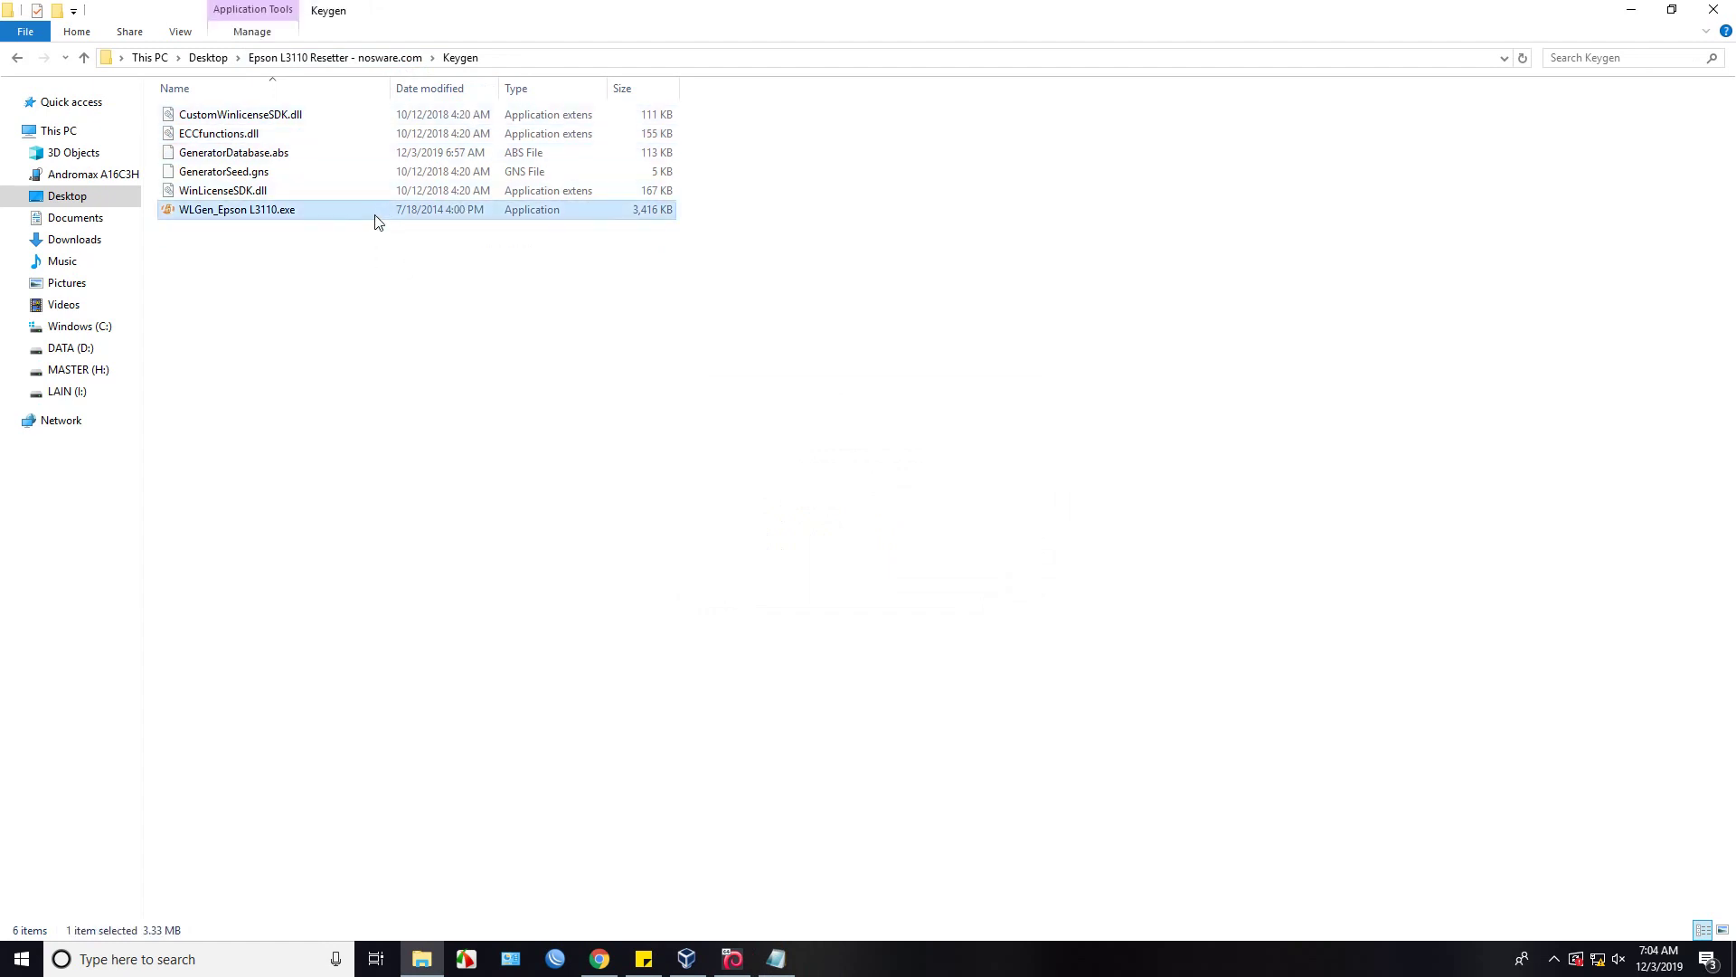
pyautogui.doubleClick(376, 217)
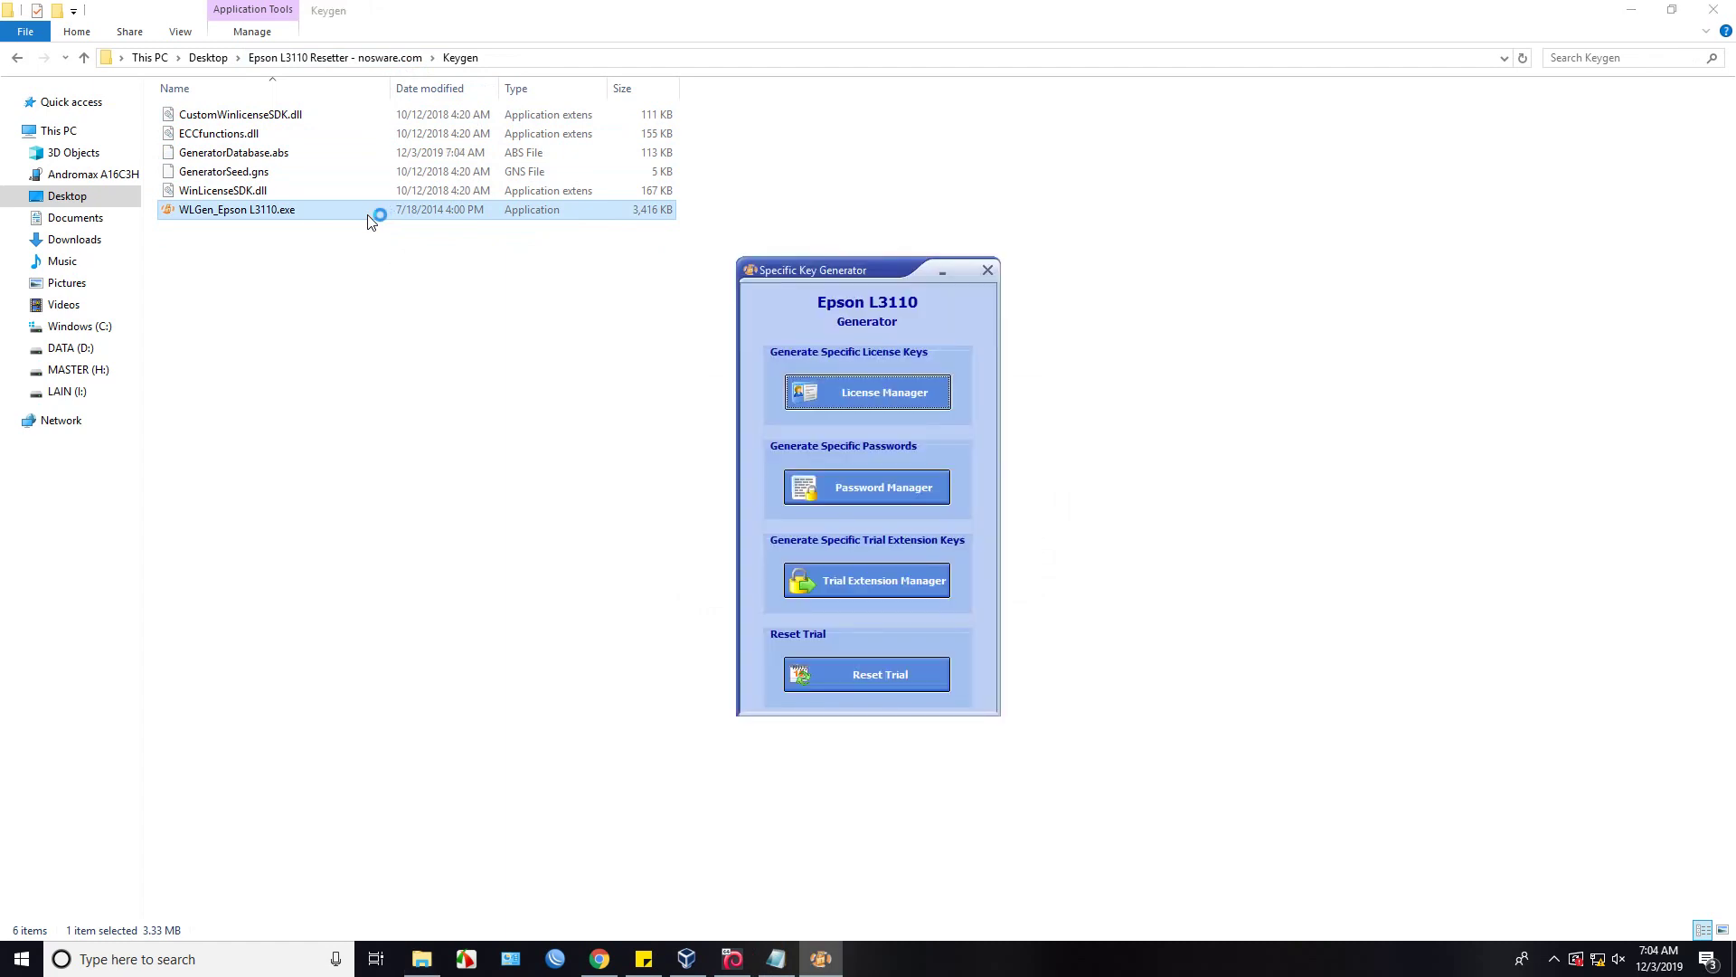
# - Add a new license in License Manager with customer Nosware.com and company Nosware
pyautogui.click(883, 398)
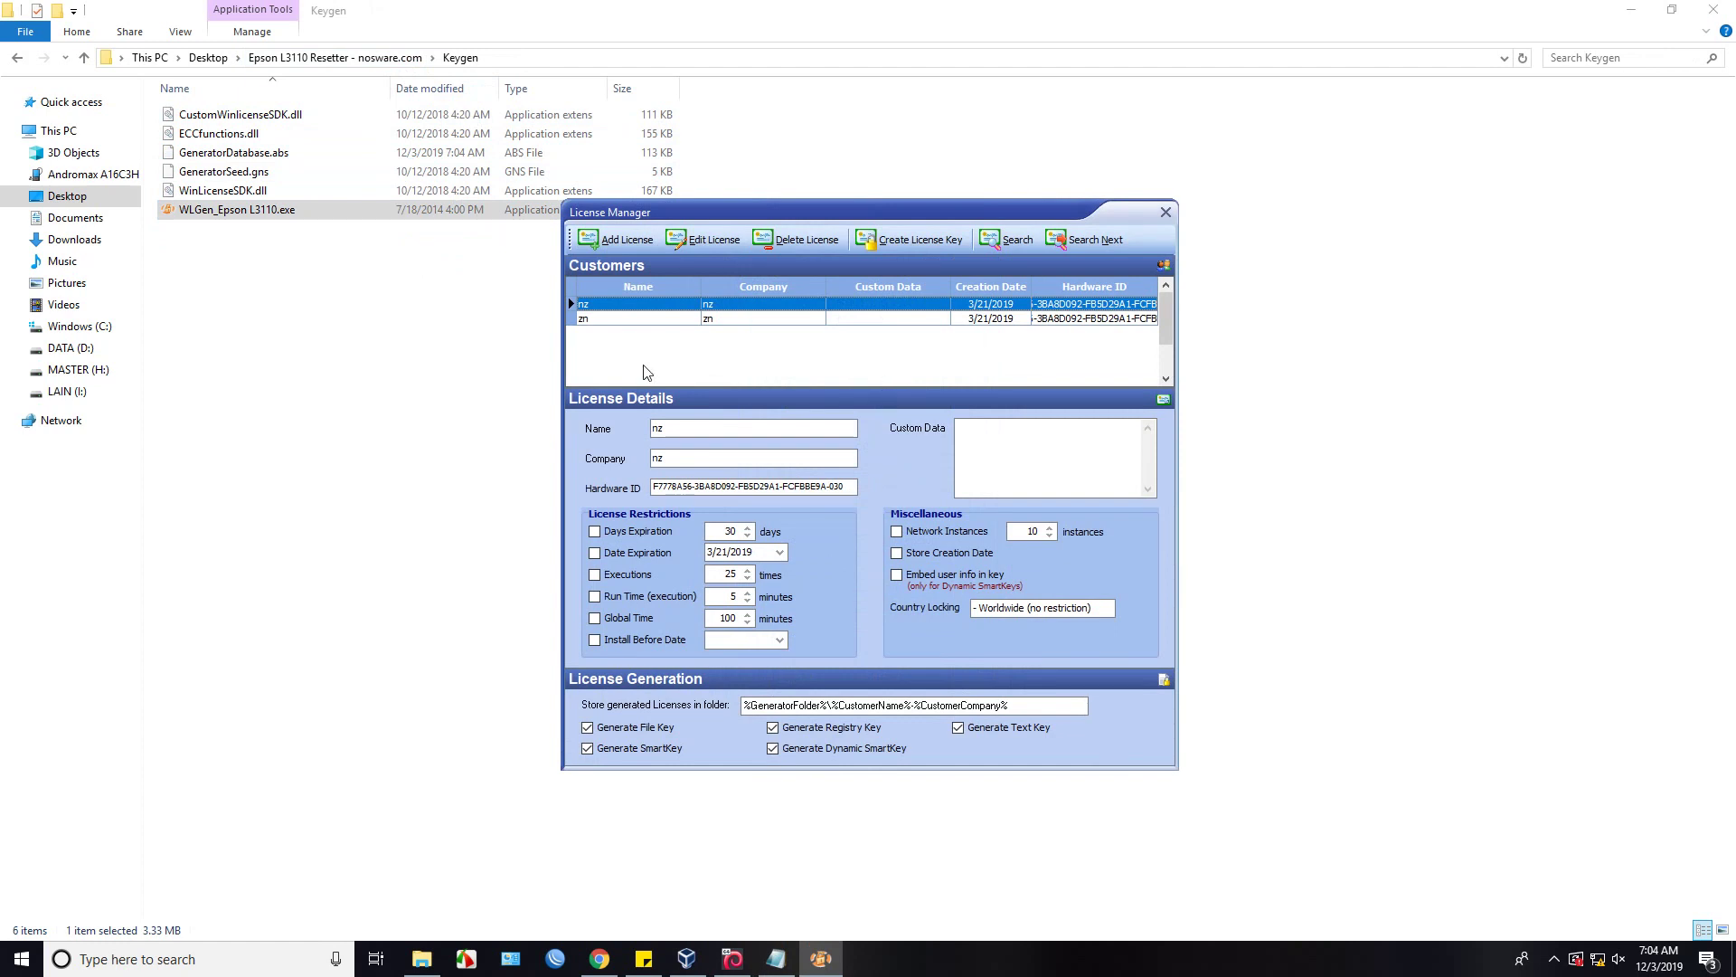
pyautogui.click(628, 240)
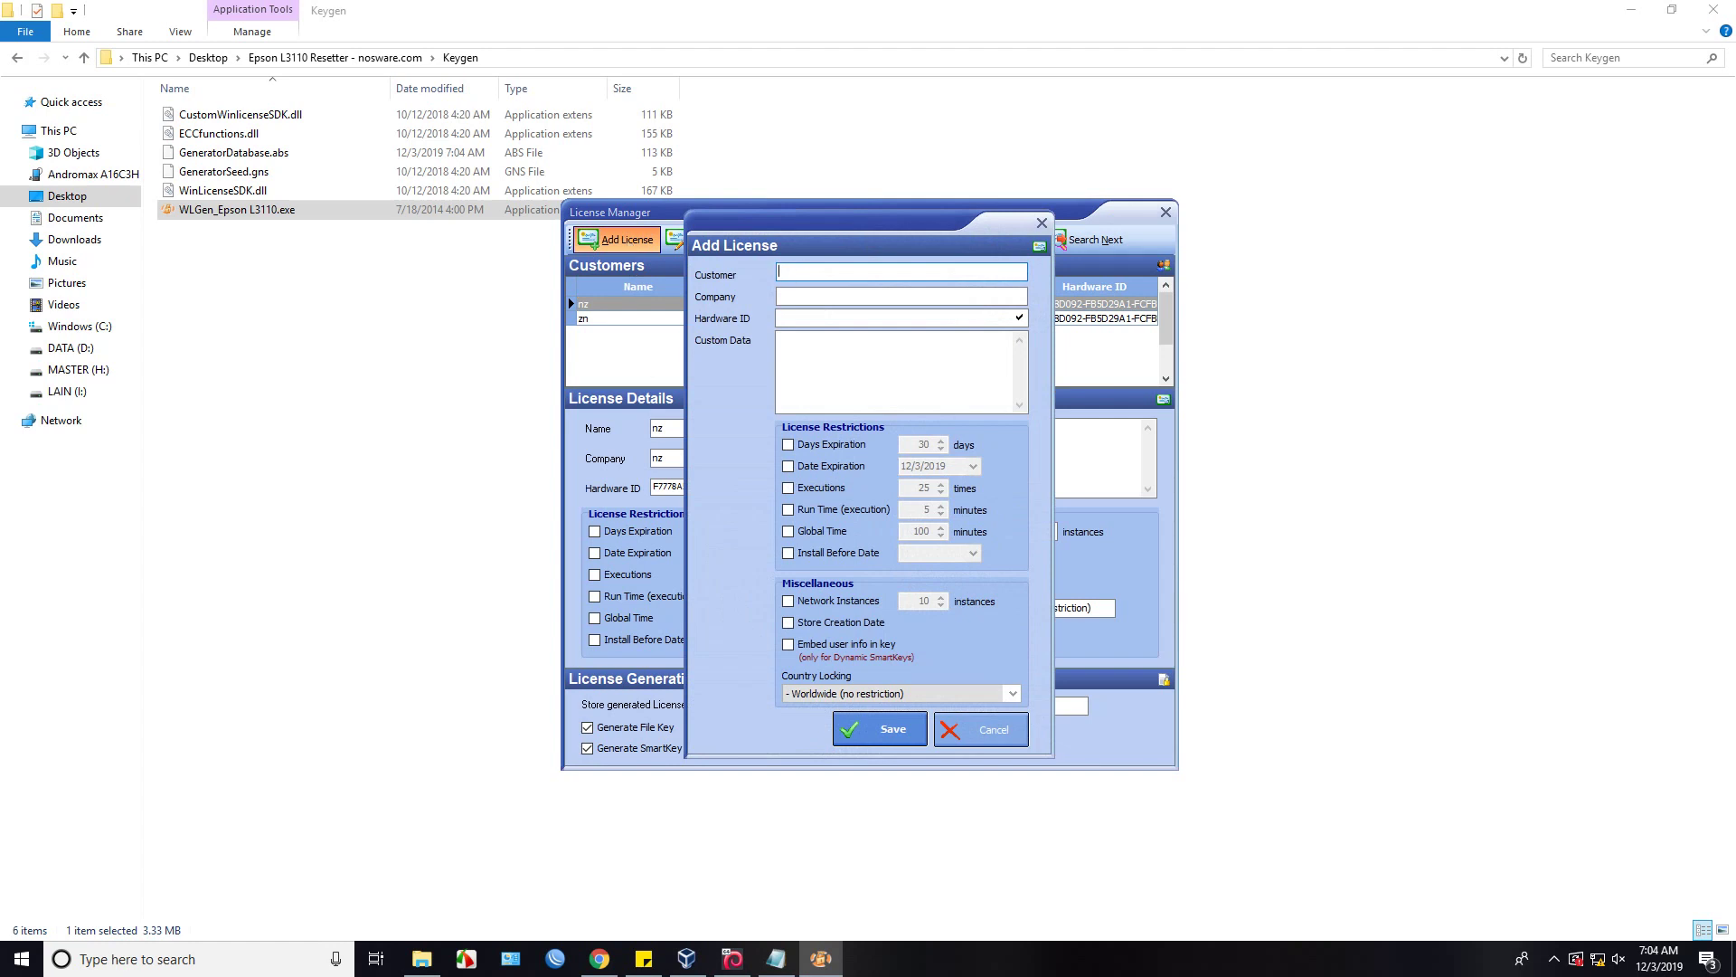
pyautogui.write('Nosware.com')
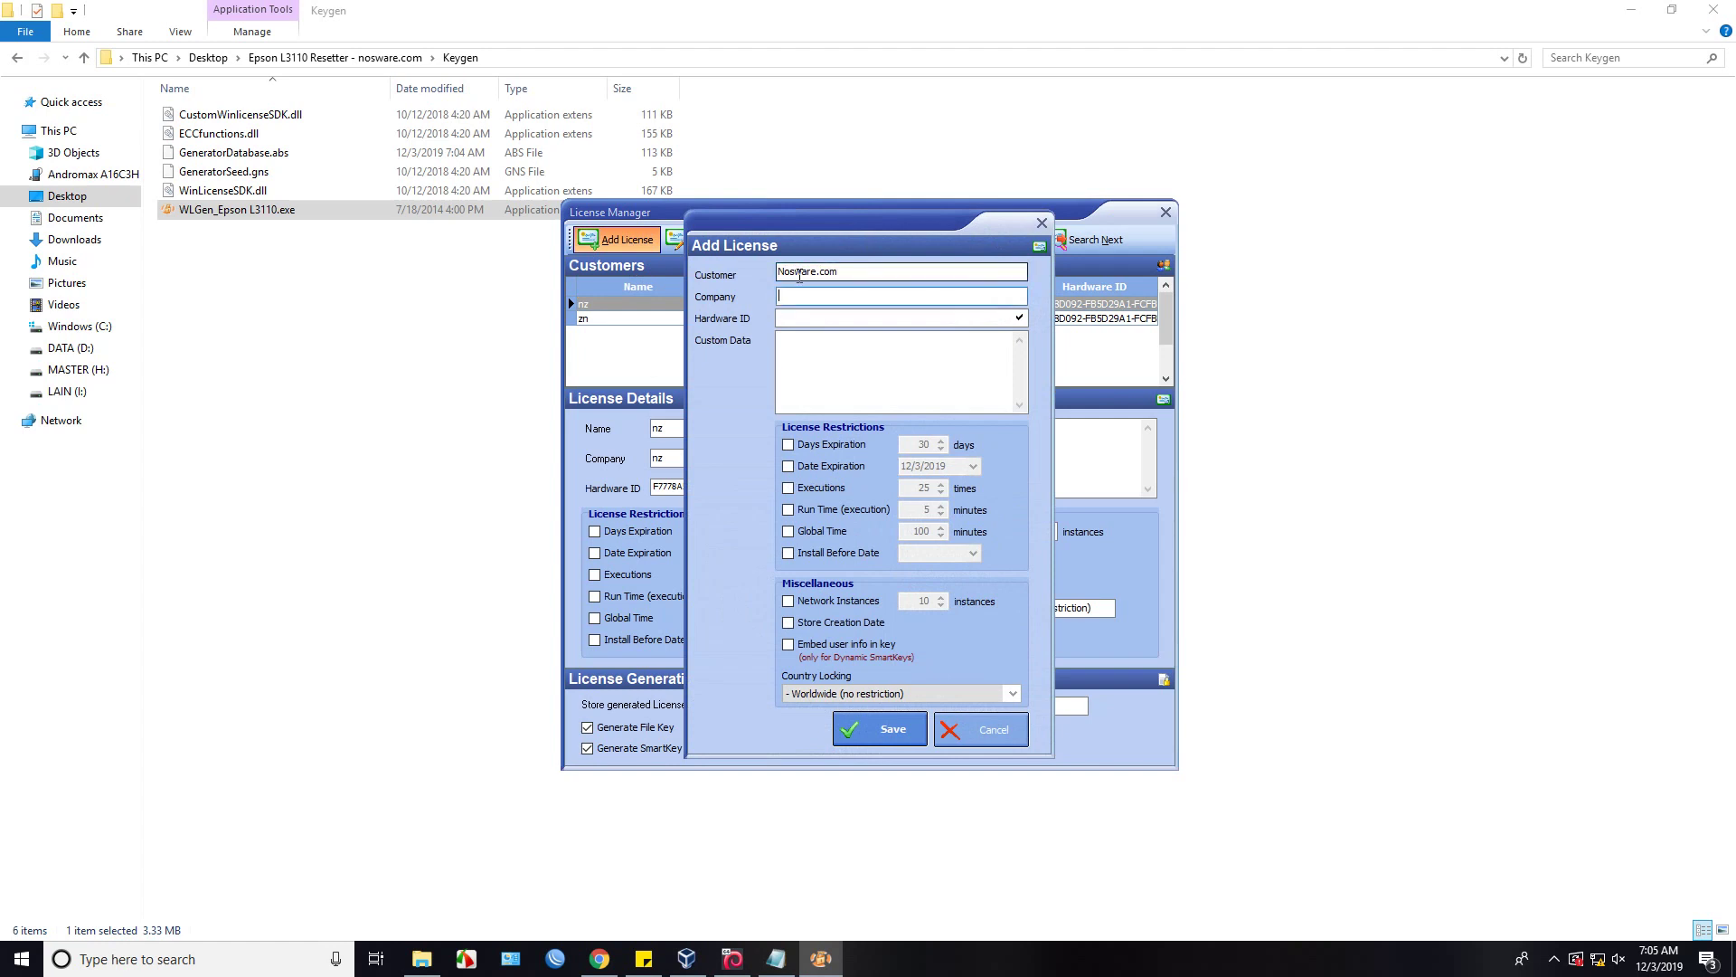
pyautogui.write('Nosware')
pyautogui.press('Tab')
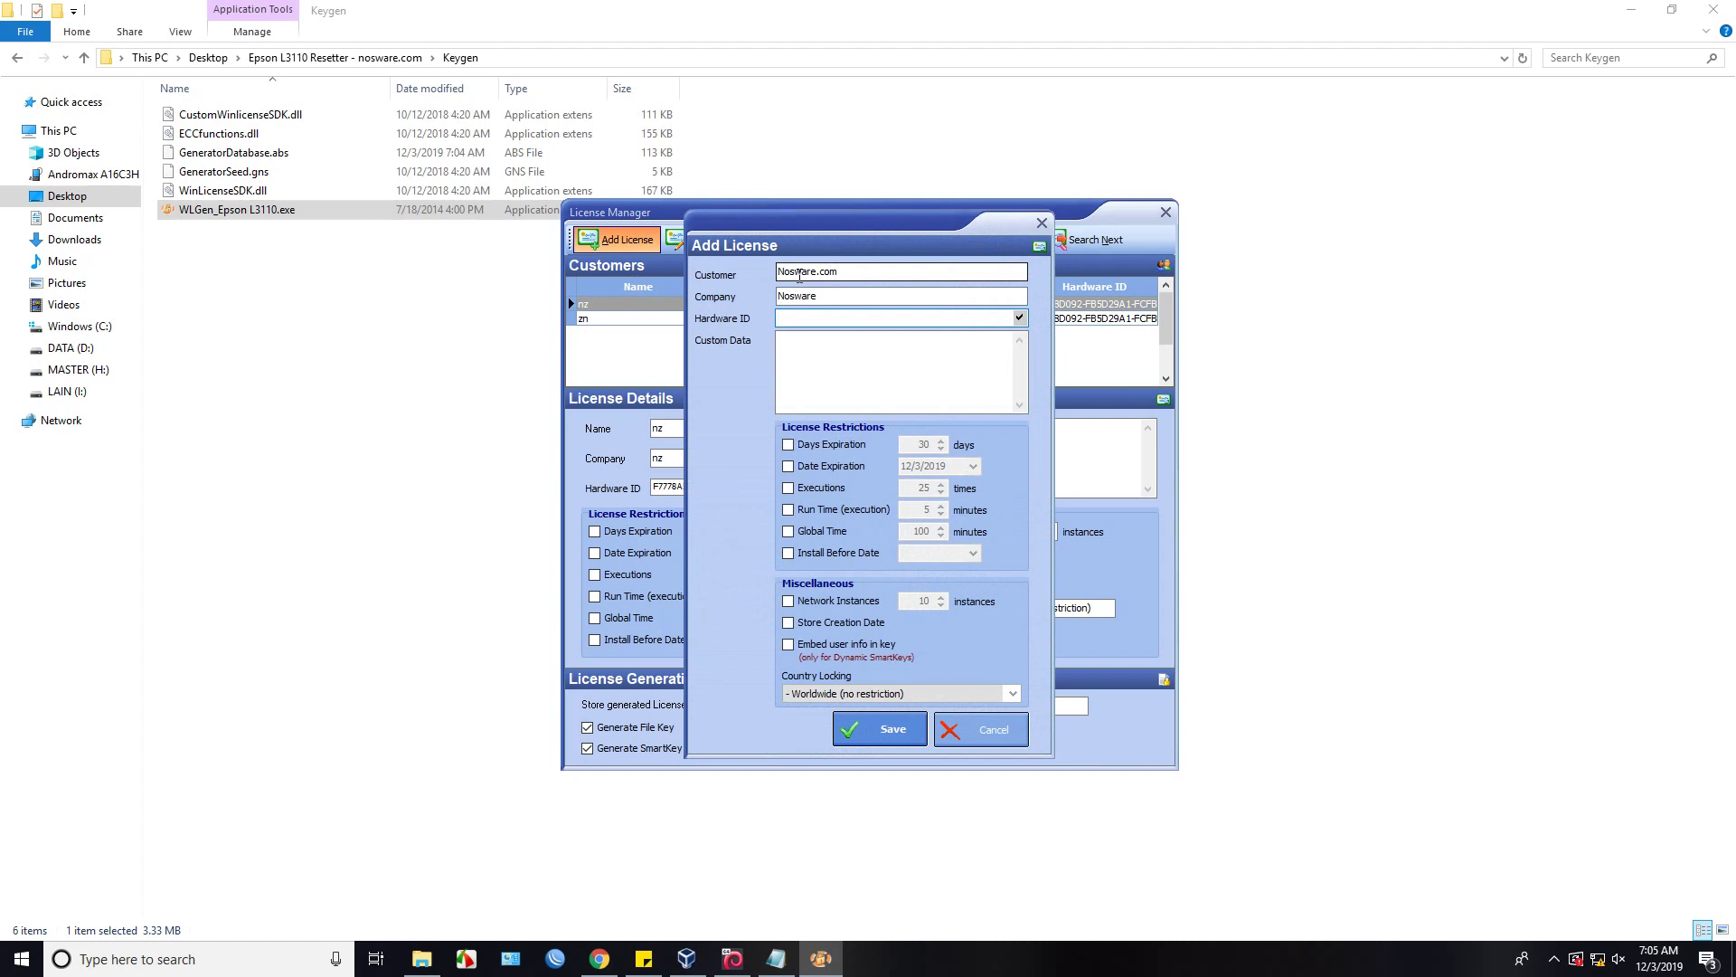
pyautogui.click(776, 958)
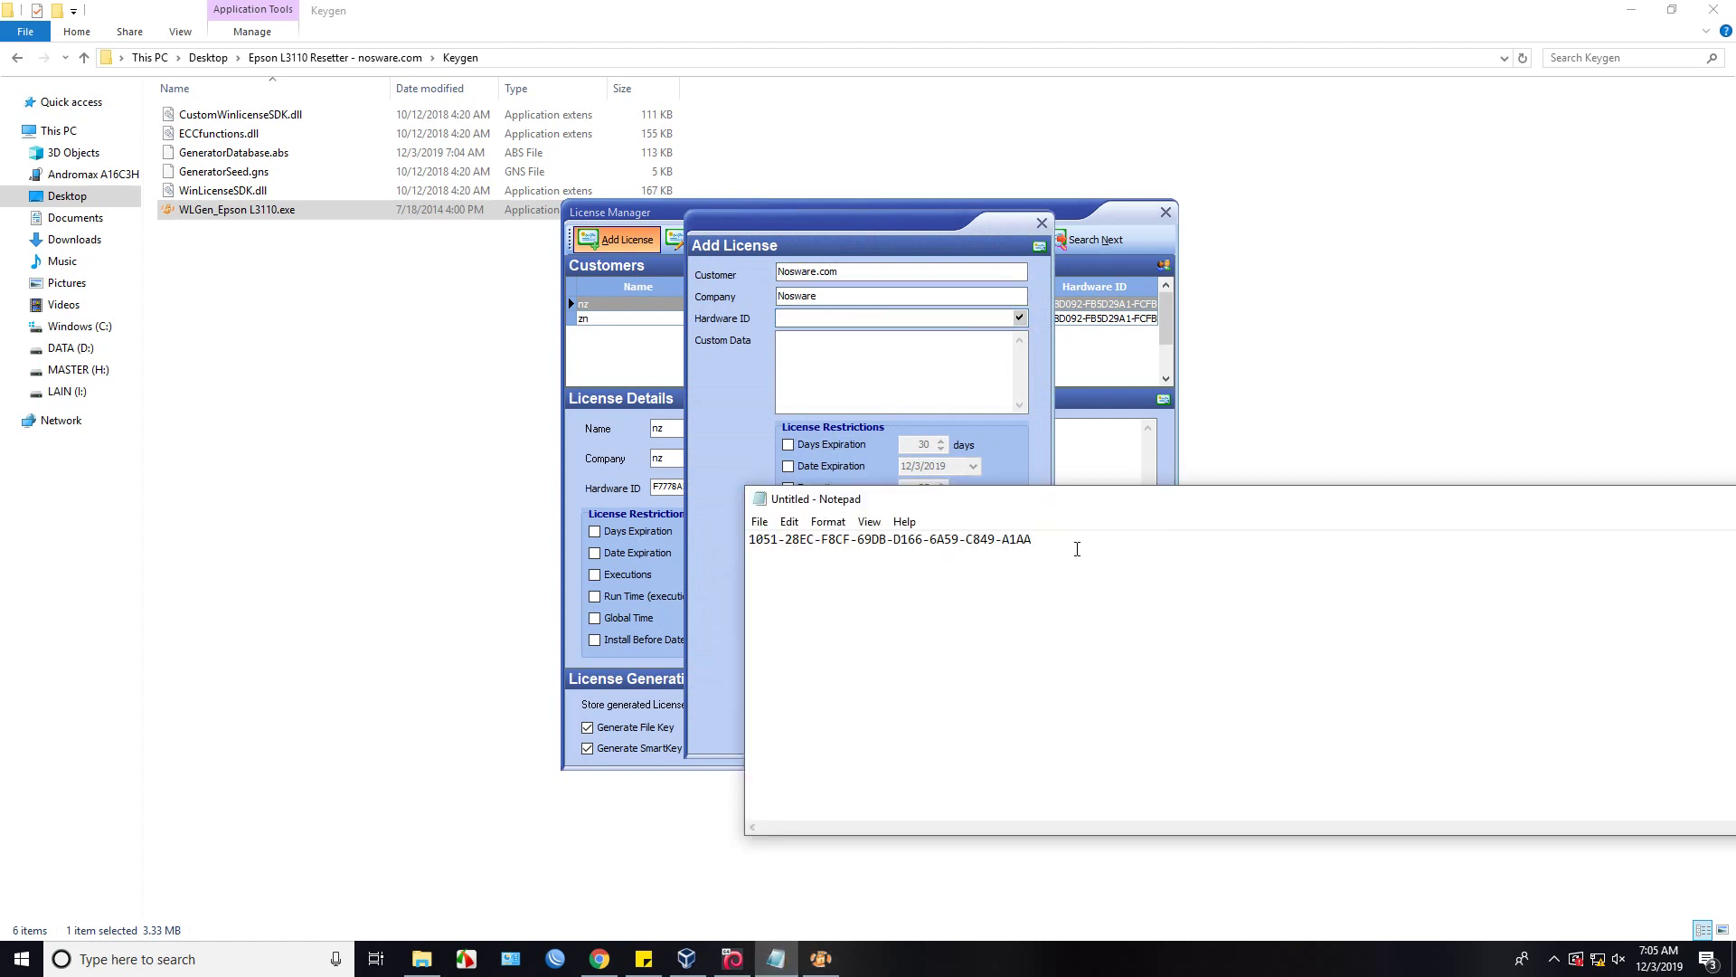
pyautogui.moveTo(1119, 537); pyautogui.dragTo(720, 538)
pyautogui.rightClick(845, 538)
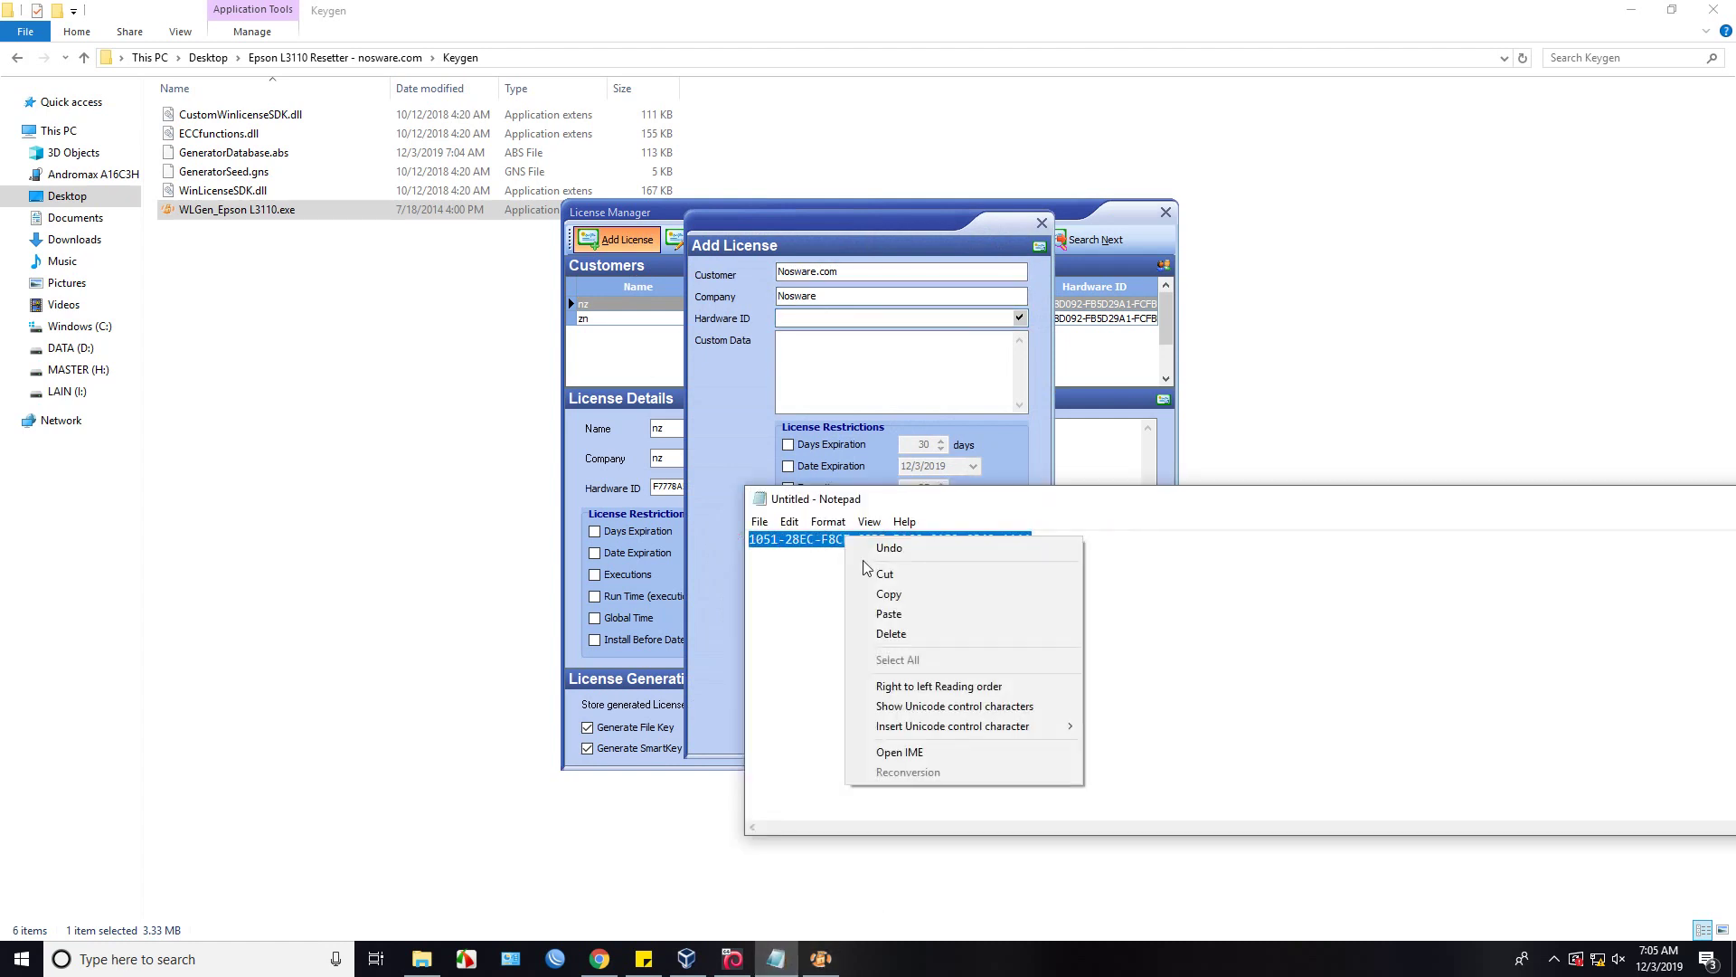
pyautogui.click(884, 597)
pyautogui.click(850, 320)
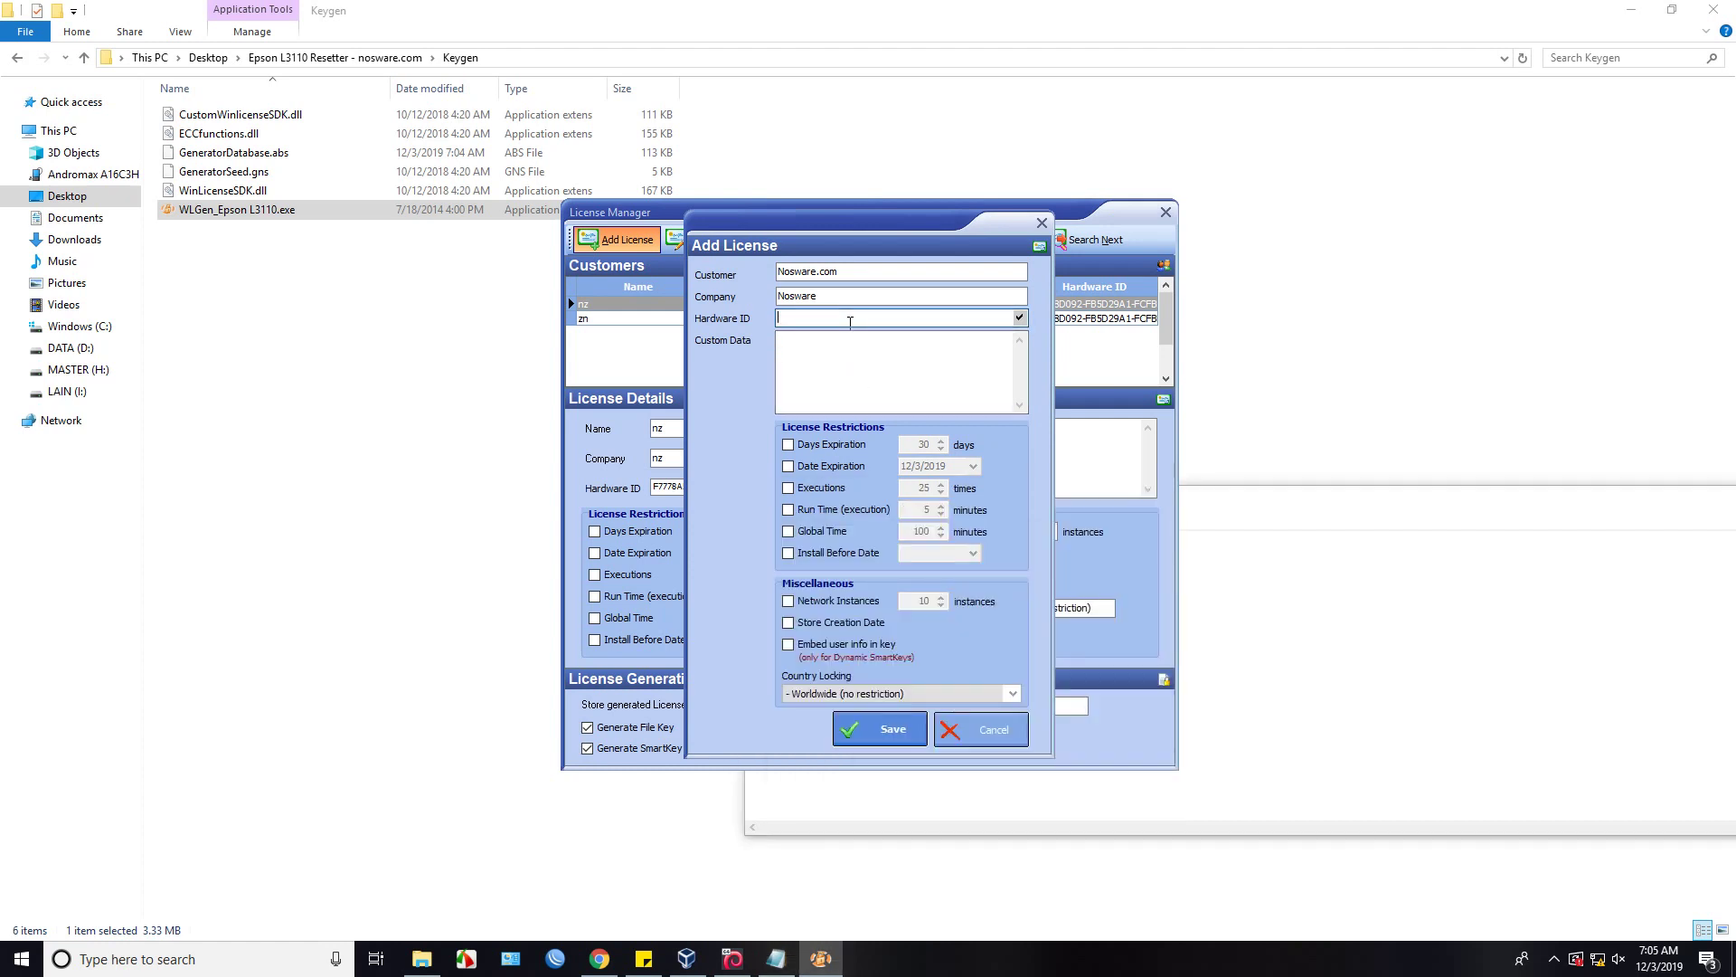
pyautogui.hotkey('ctrl', 'v')
pyautogui.click(855, 365)
pyautogui.write('T')
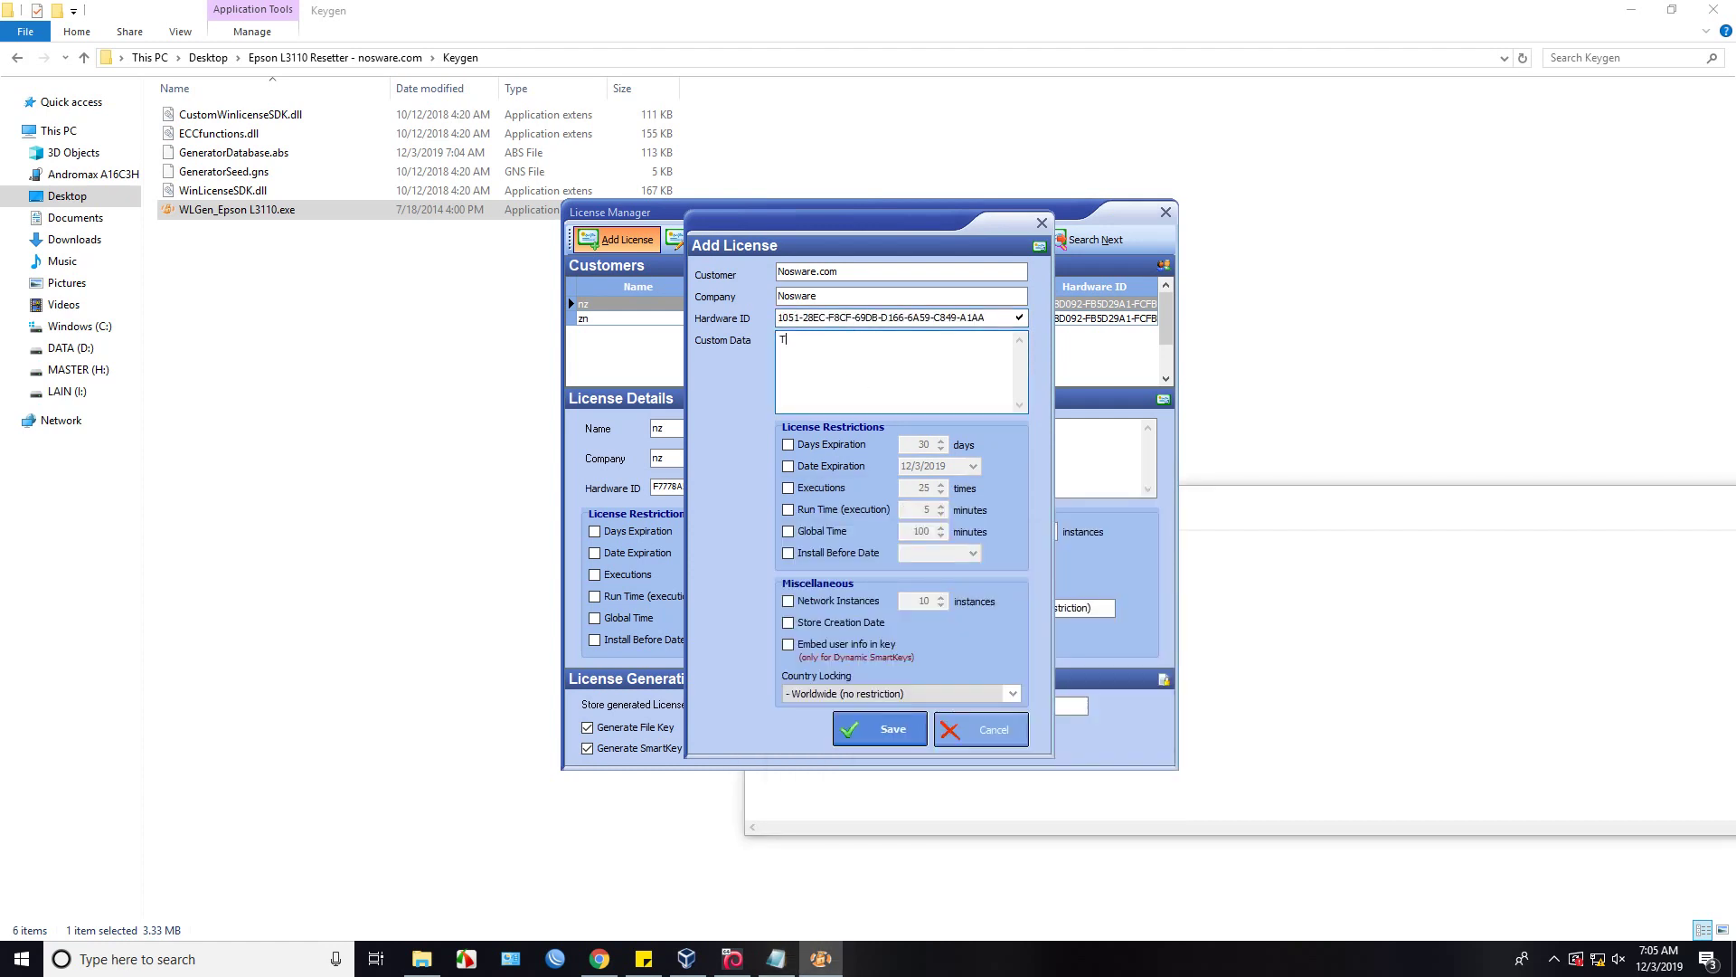
pyautogui.write('his program can downloaded in www.nosware.com')
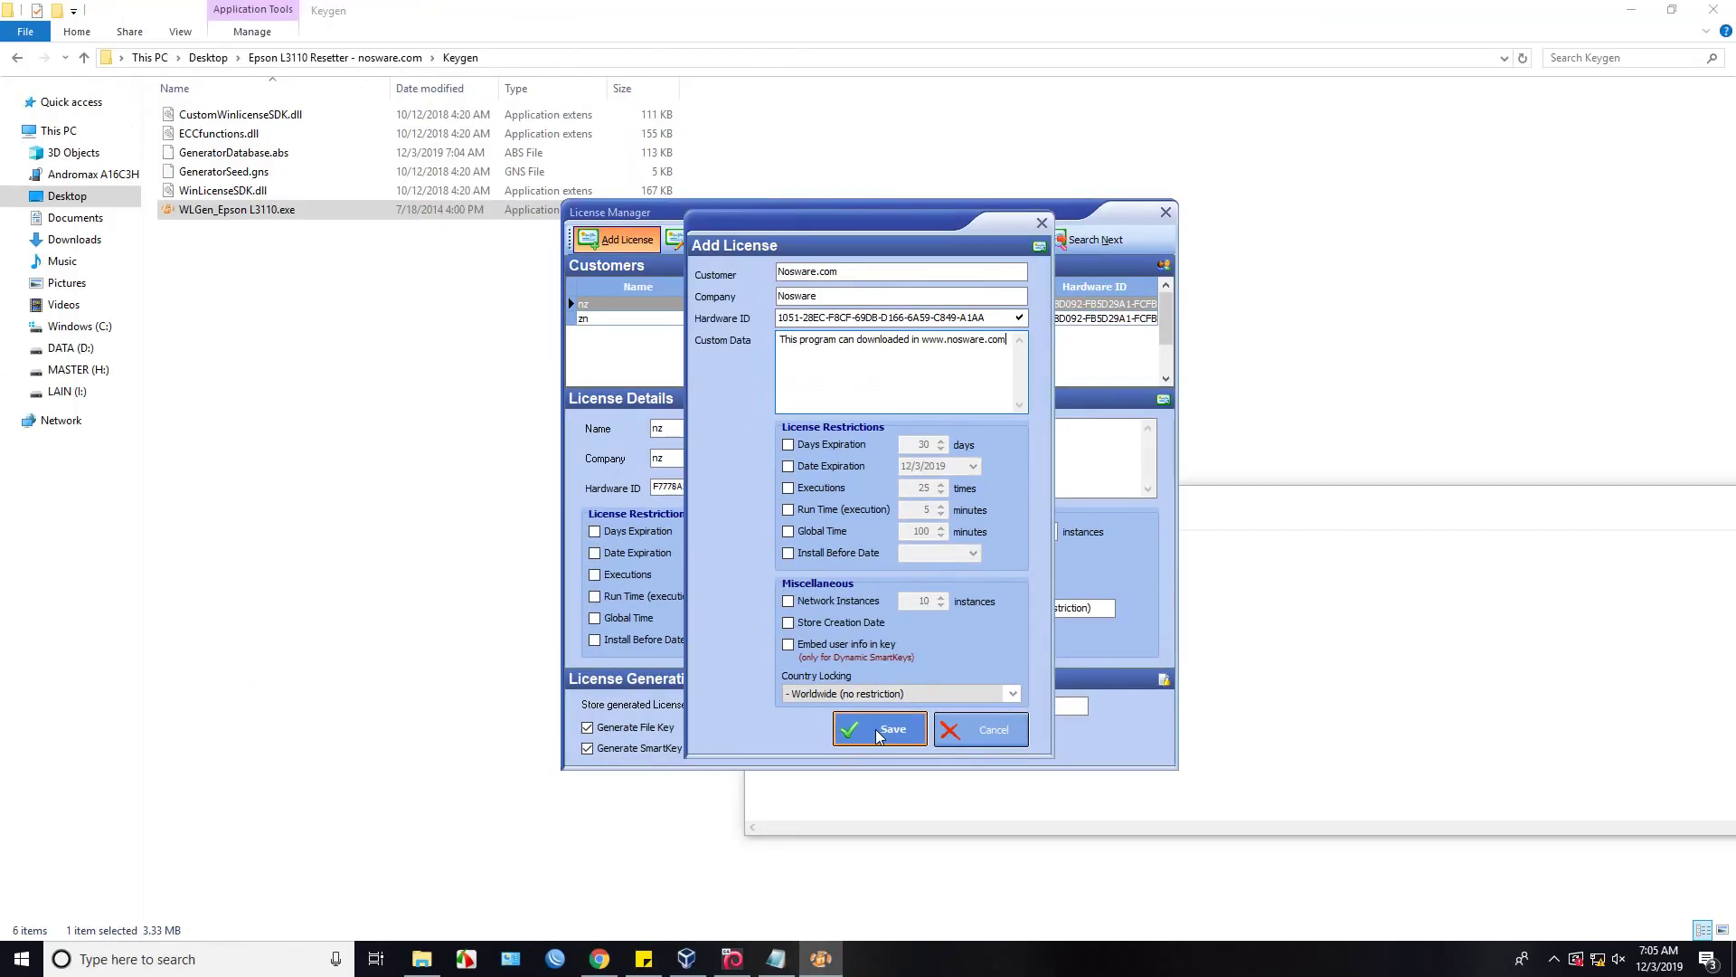
# - Save the Nosware.com license, generate its keys, and close License Manager and the generator
pyautogui.click(877, 731)
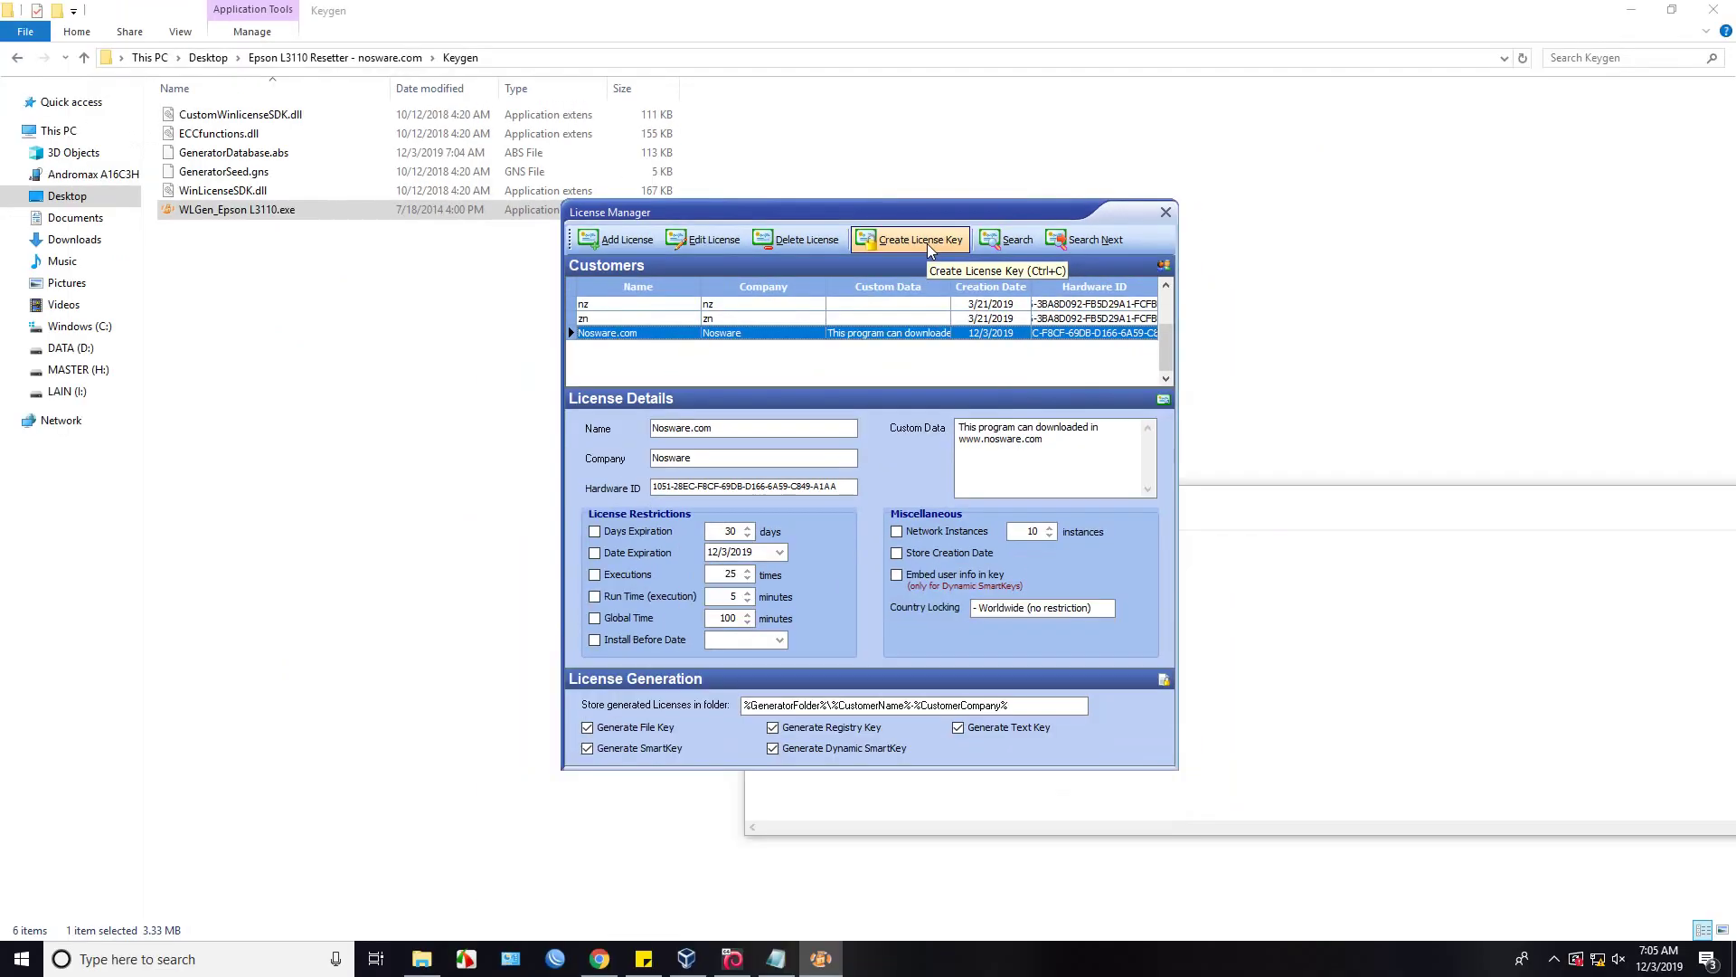
pyautogui.click(873, 495)
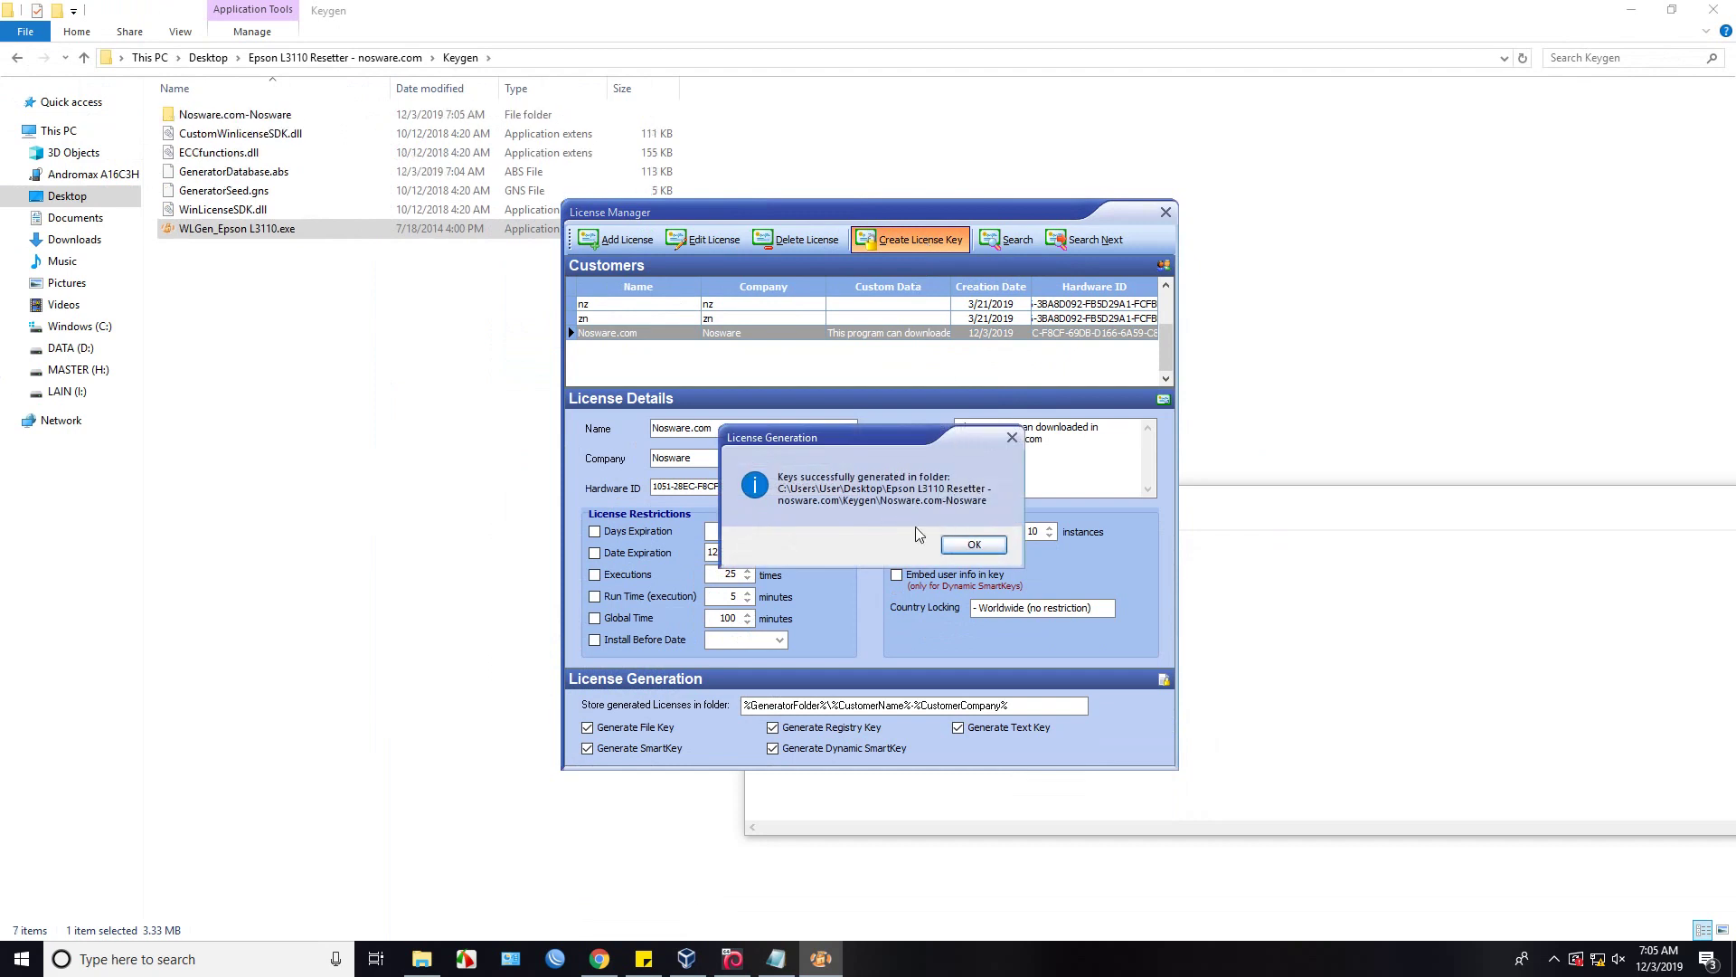
pyautogui.click(967, 546)
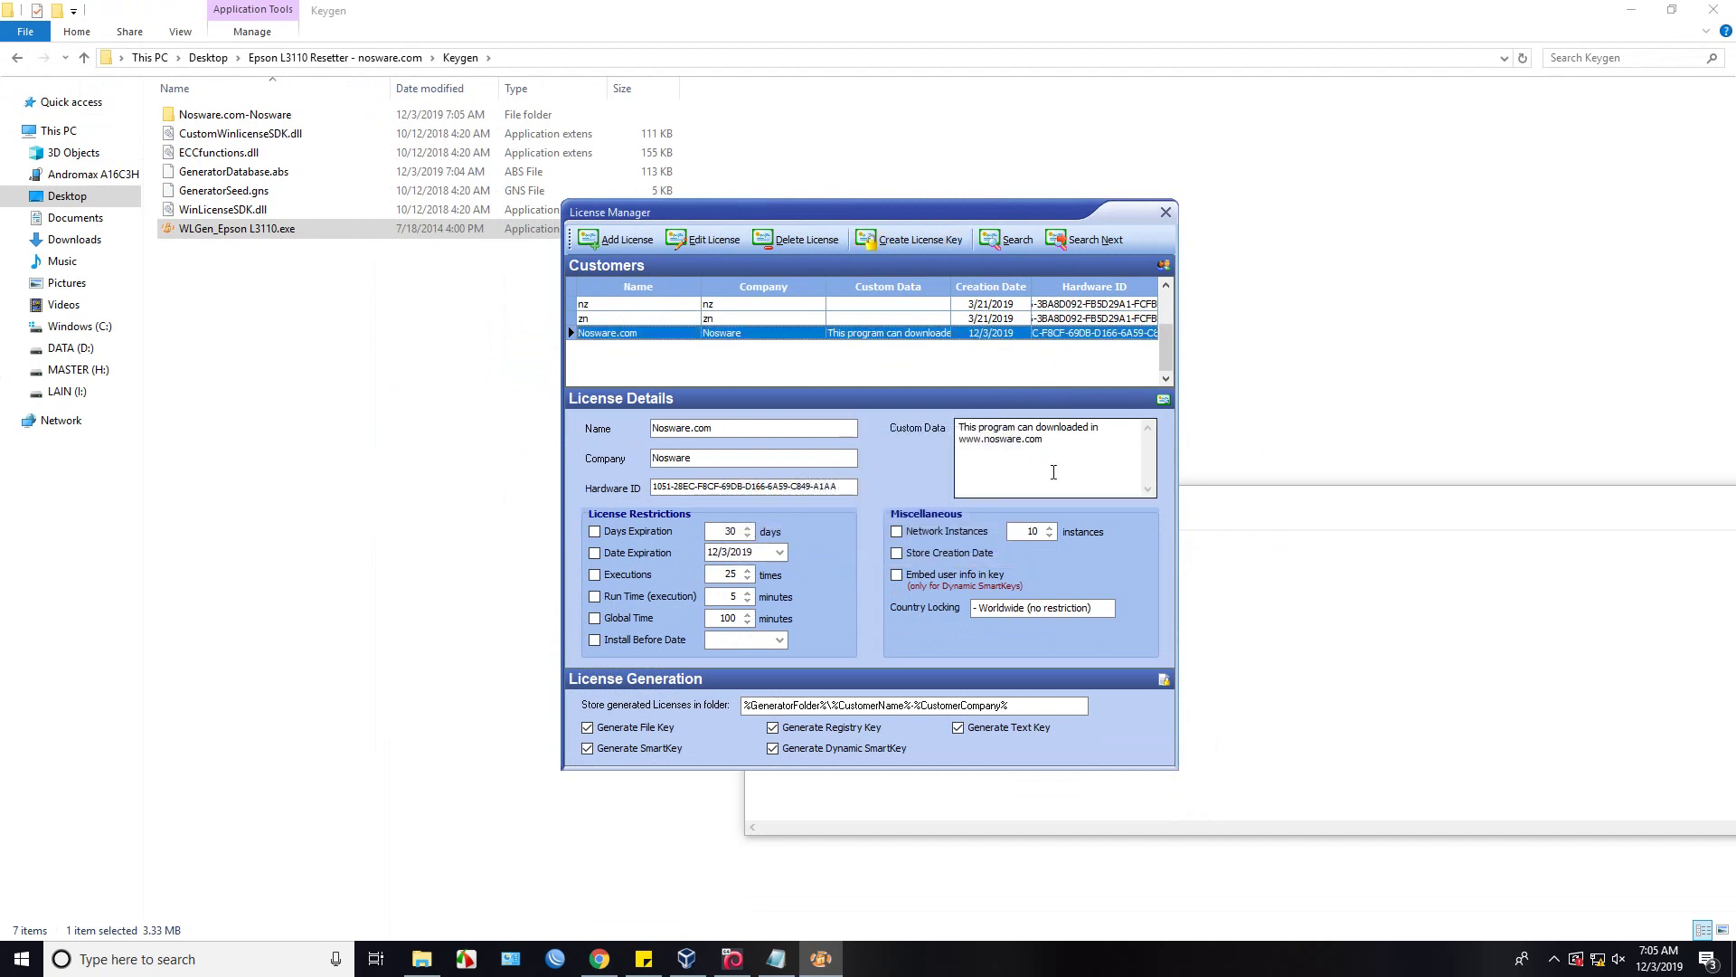
pyautogui.click(1169, 217)
pyautogui.click(989, 269)
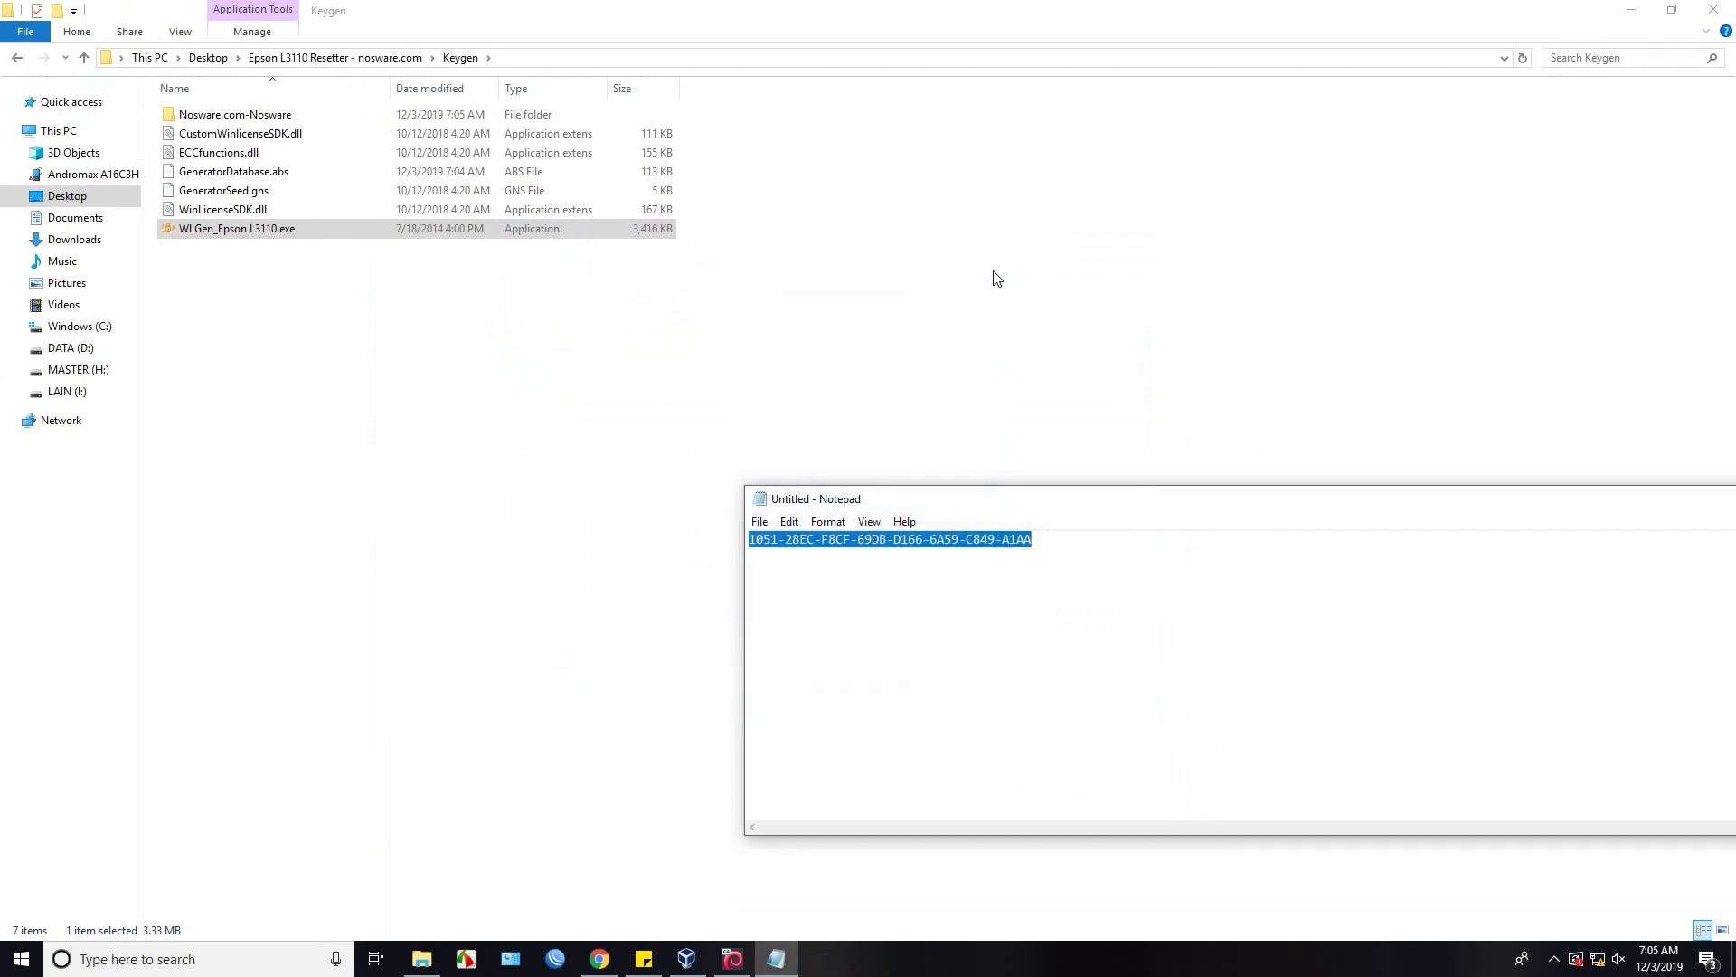
# - Cancel closing the unsaved hardware-ID note and minimize Notepad
pyautogui.moveTo(1230, 499); pyautogui.dragTo(724, 357)
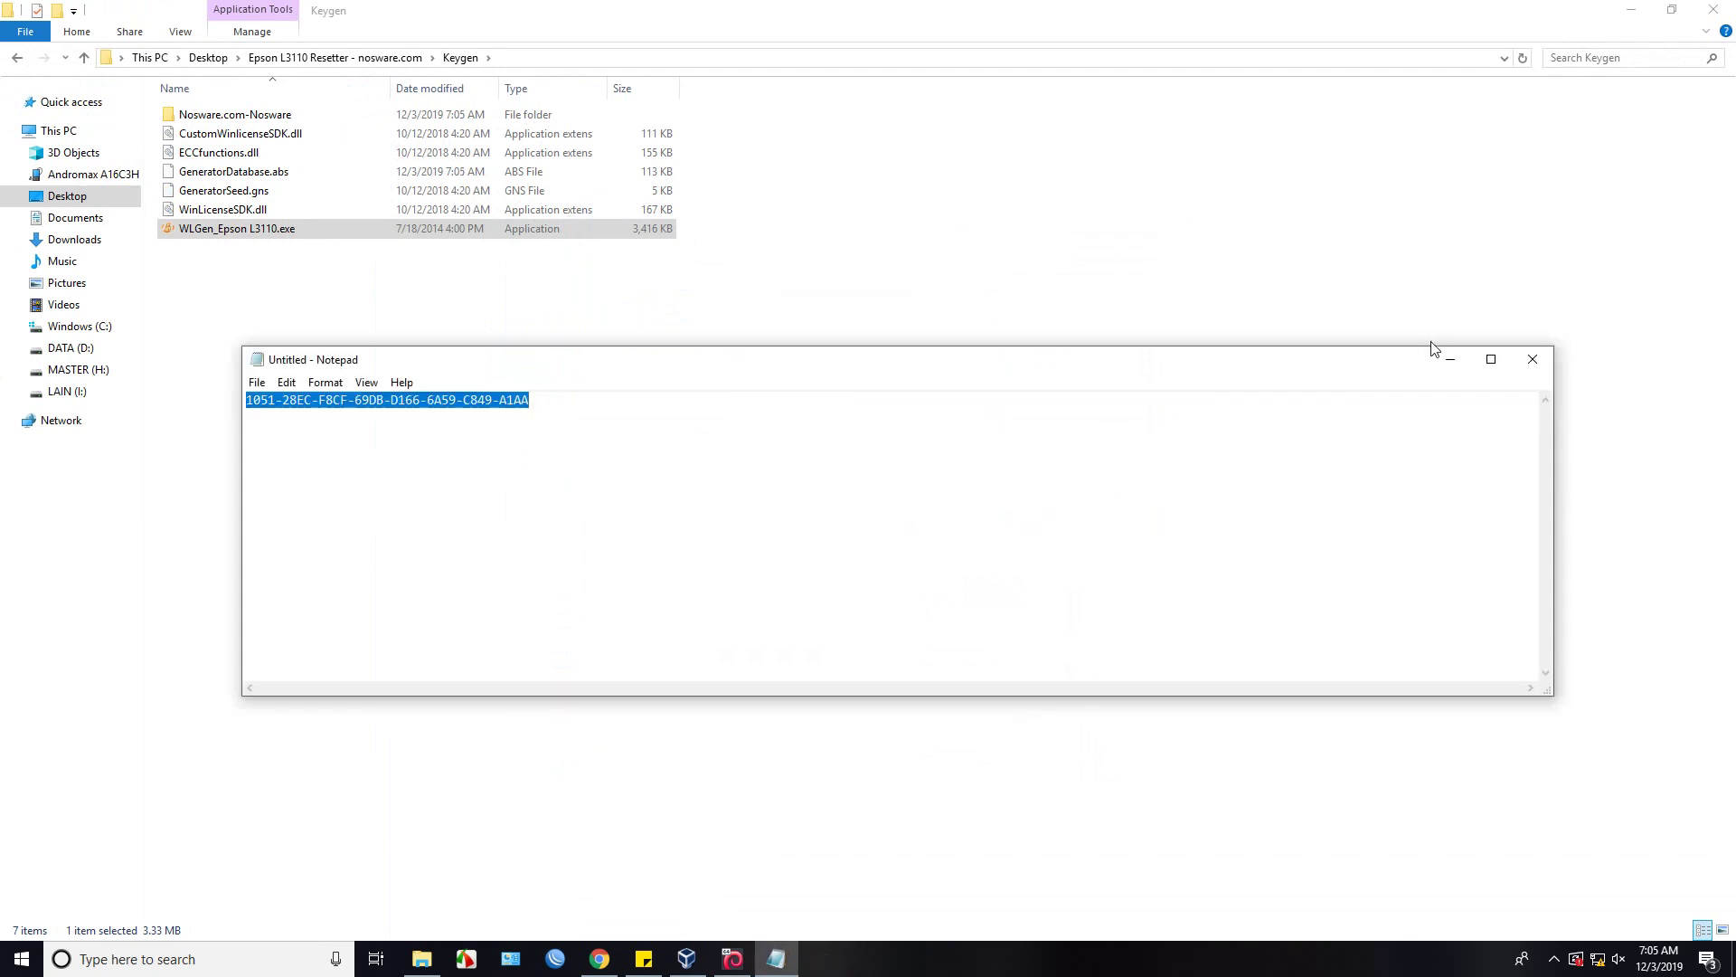
pyautogui.click(1530, 361)
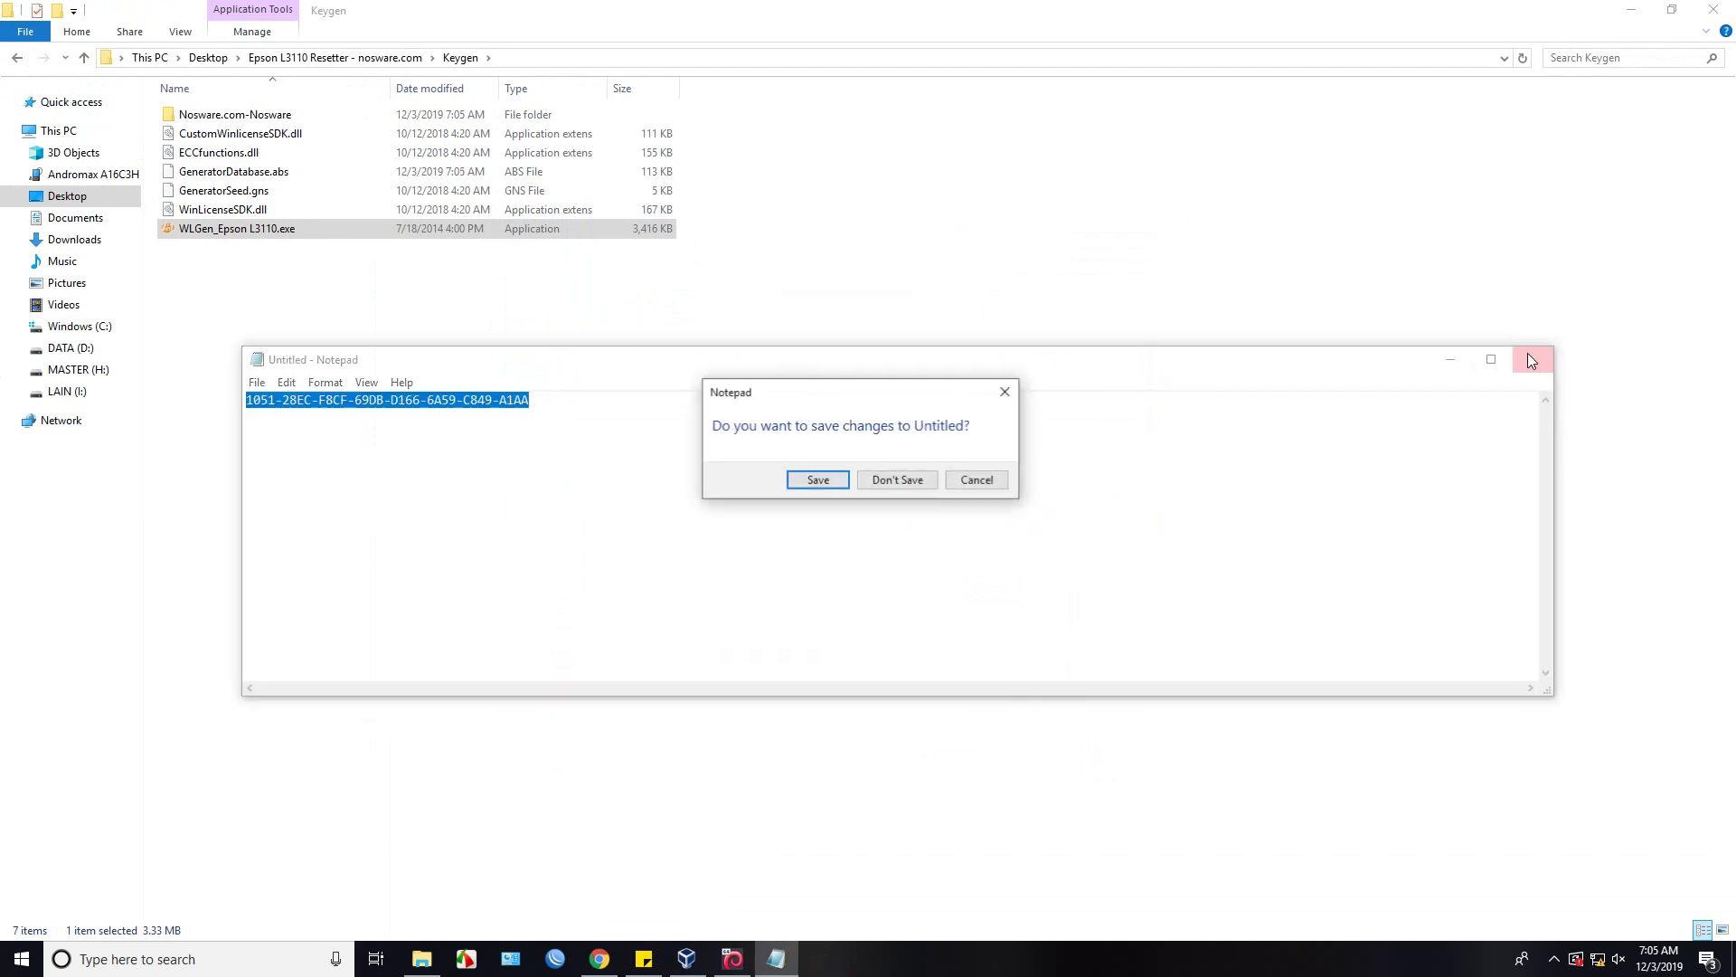
pyautogui.click(977, 480)
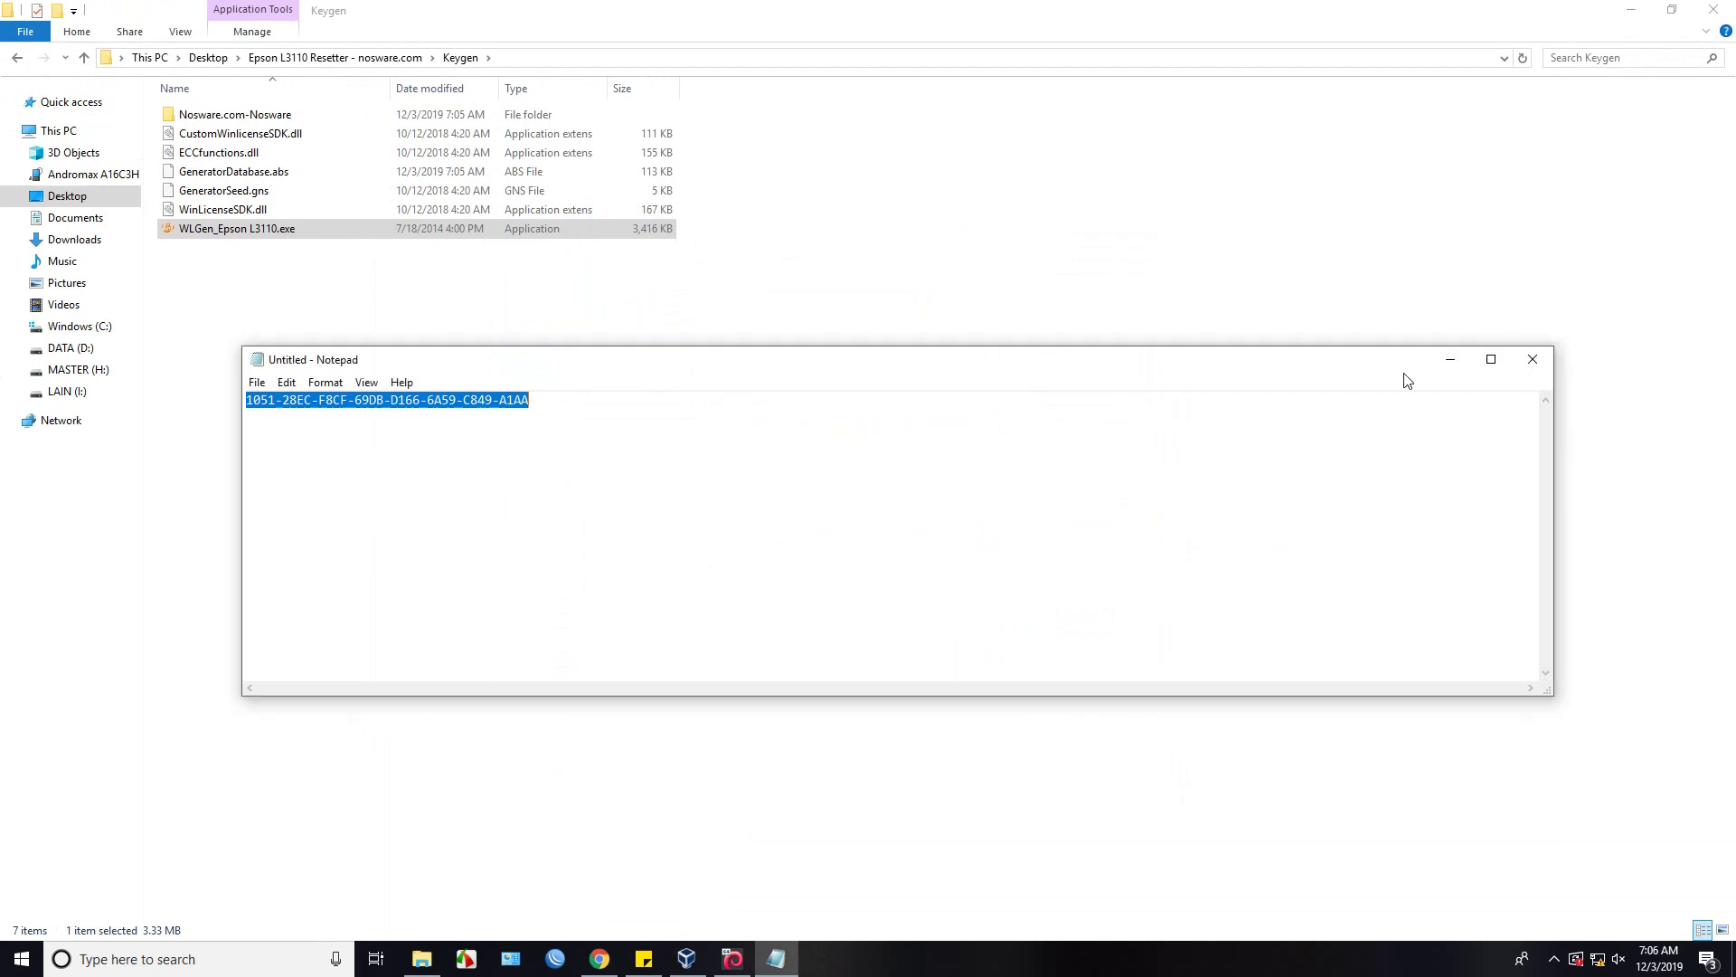
pyautogui.click(1451, 360)
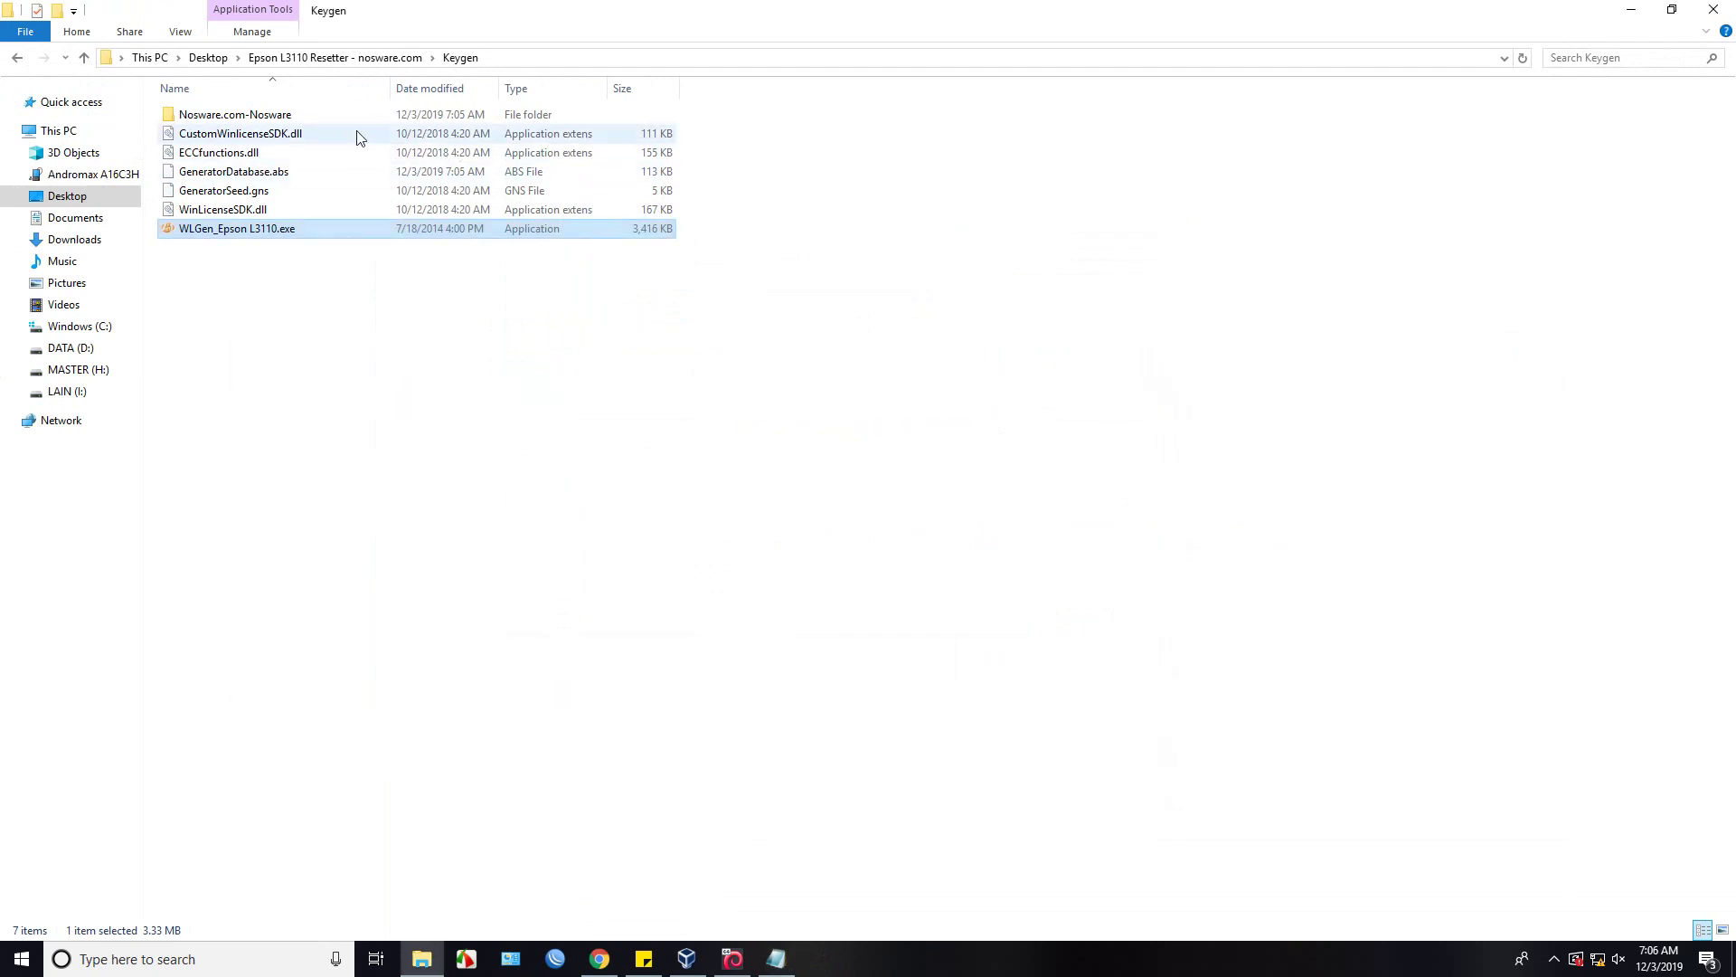
# - Open the Nosware.com-Nosware folder and select license.reg
pyautogui.click(306, 118)
pyautogui.doubleClick(306, 118)
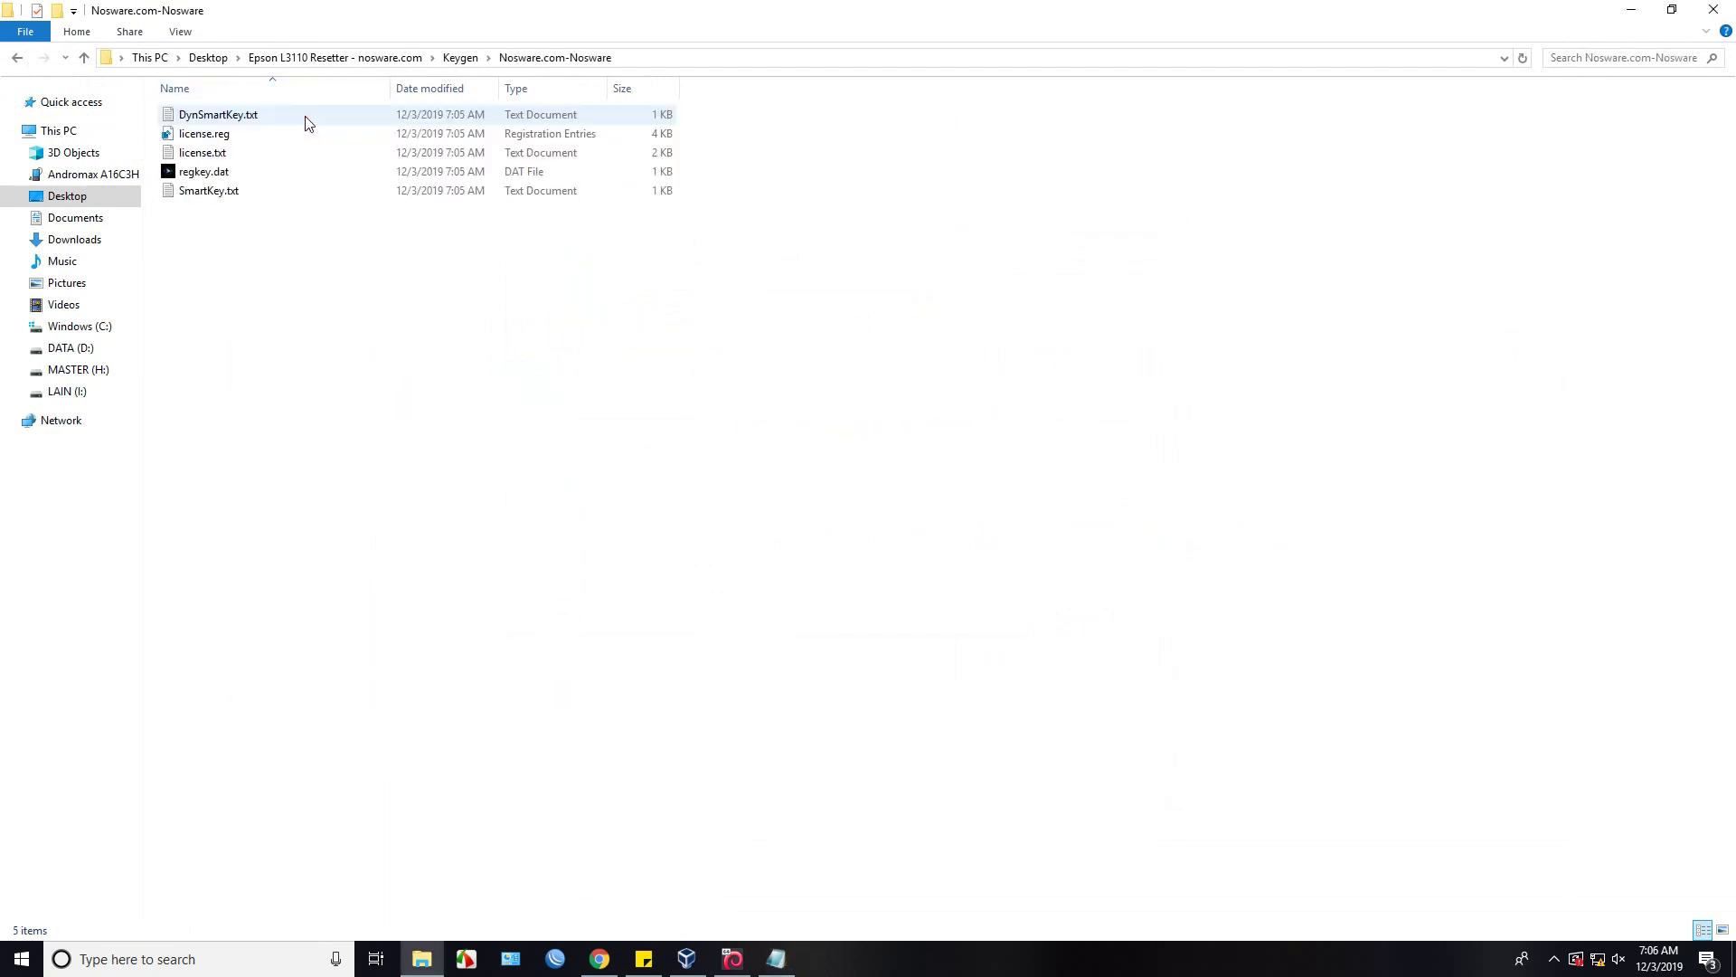
pyautogui.click(301, 135)
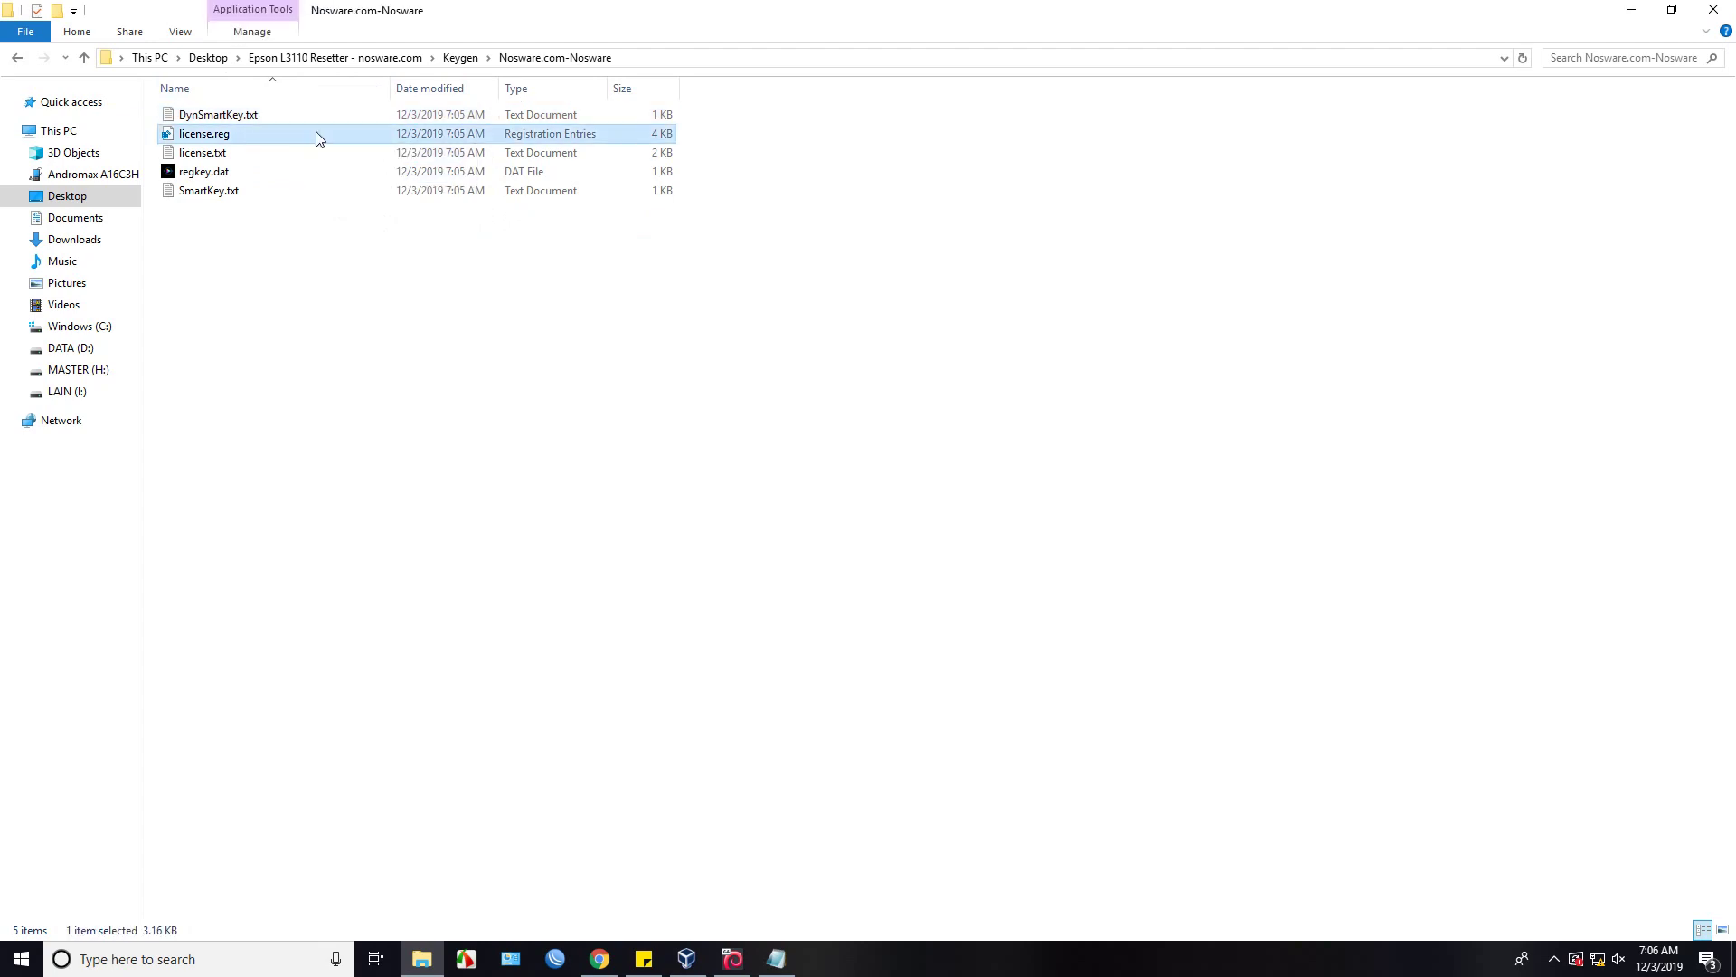
pyautogui.press('alt')
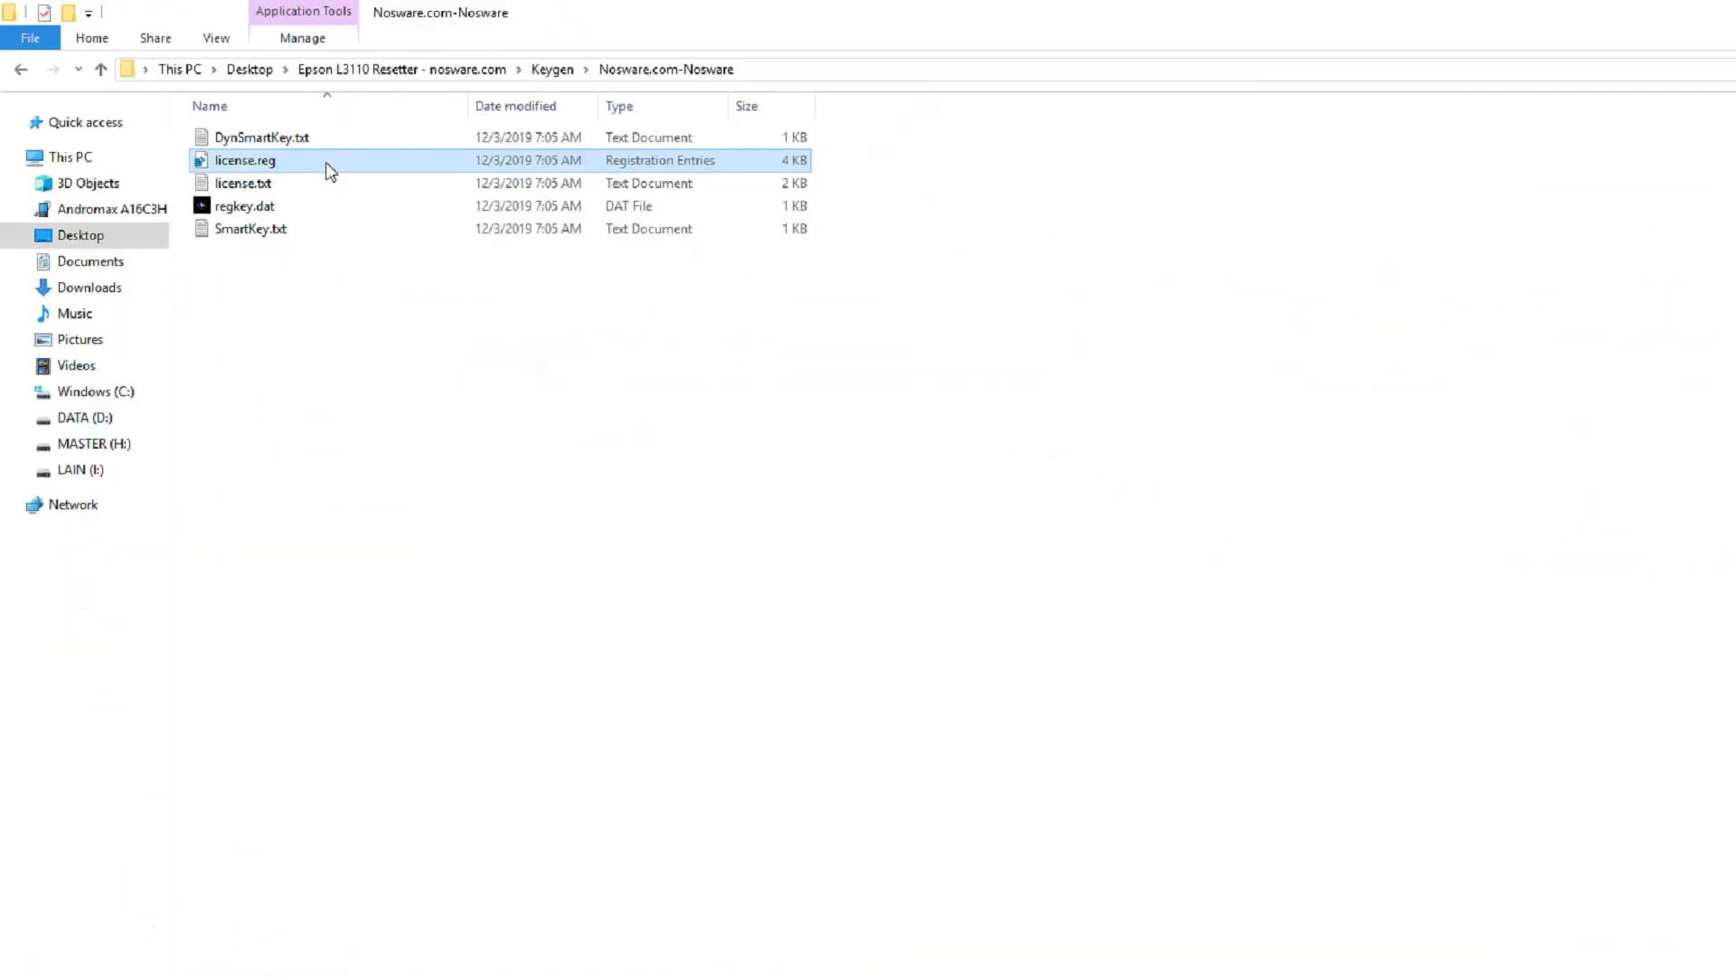
pyautogui.press('f')
pyautogui.click(502, 133)
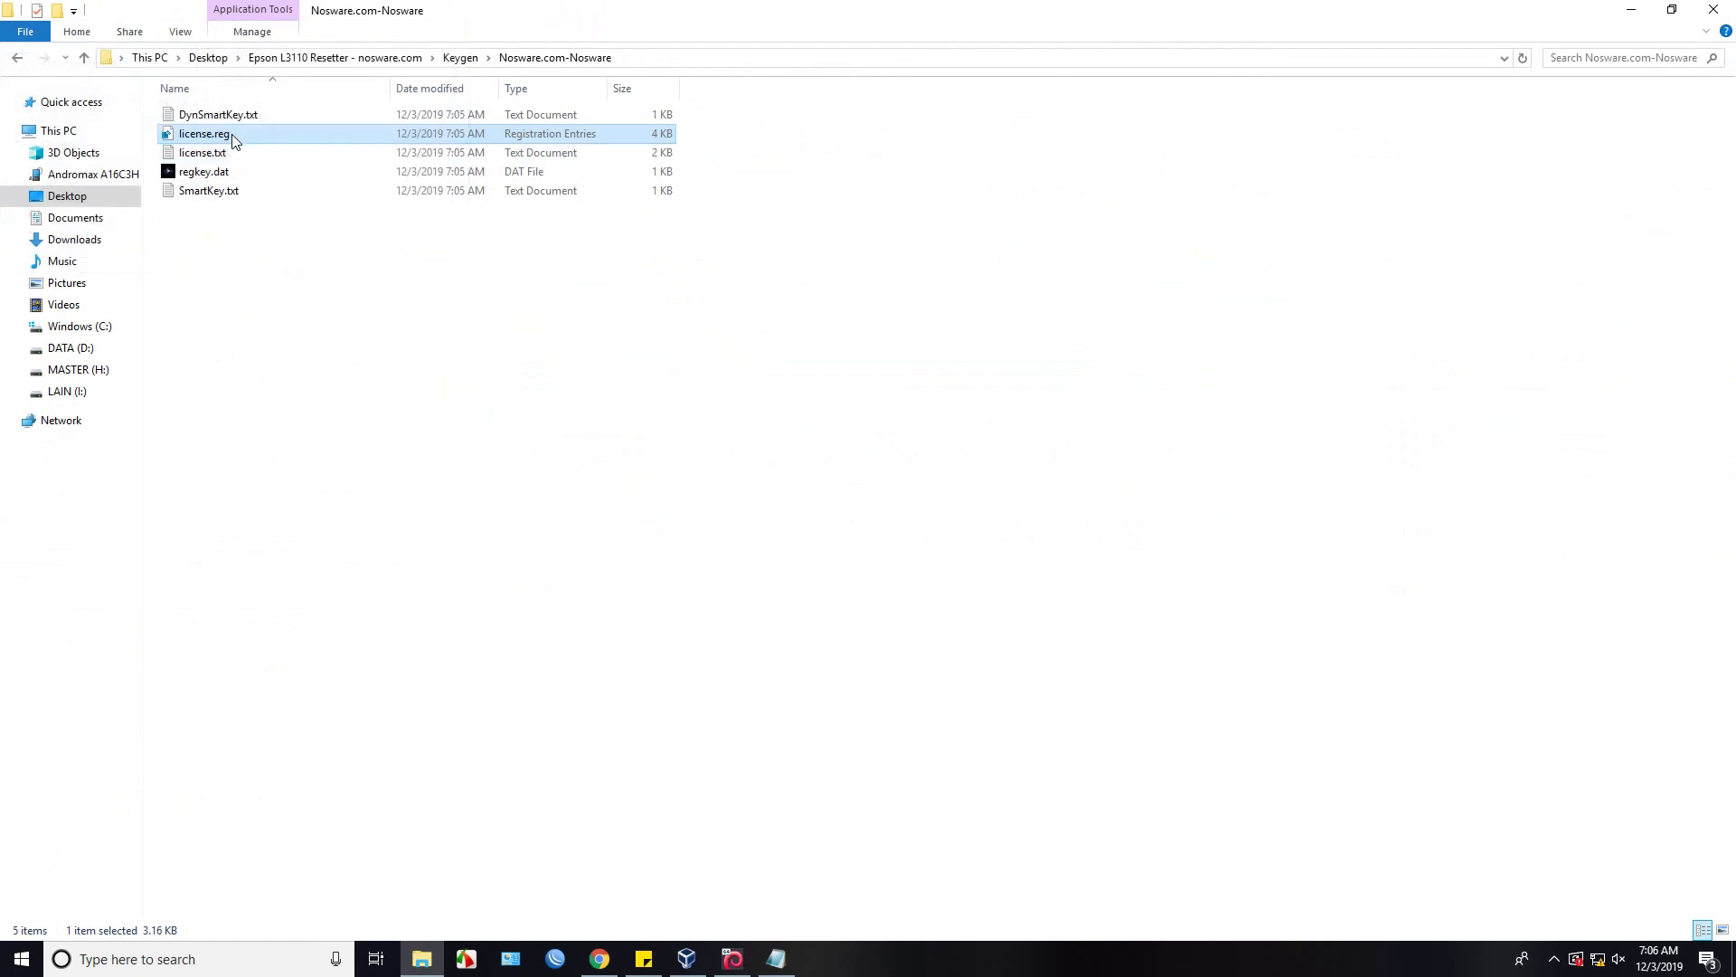
# - Merge license.reg into the registry, confirm the import, and return to the Keygen folder
pyautogui.rightClick(231, 132)
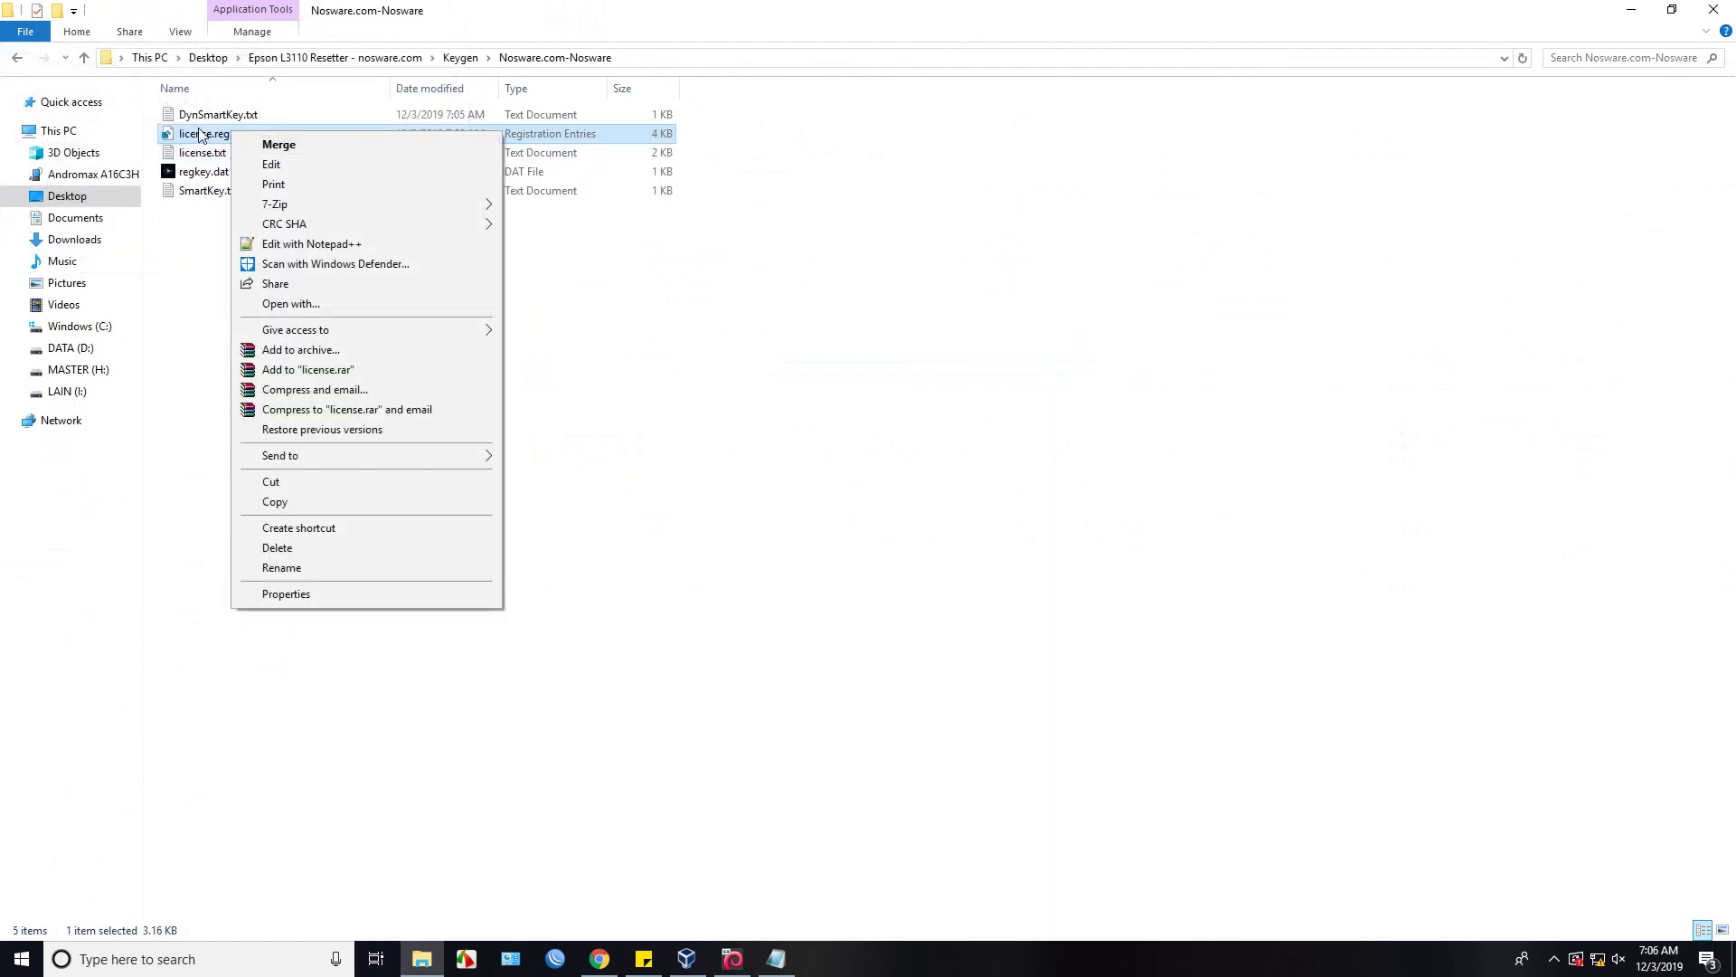
pyautogui.click(283, 147)
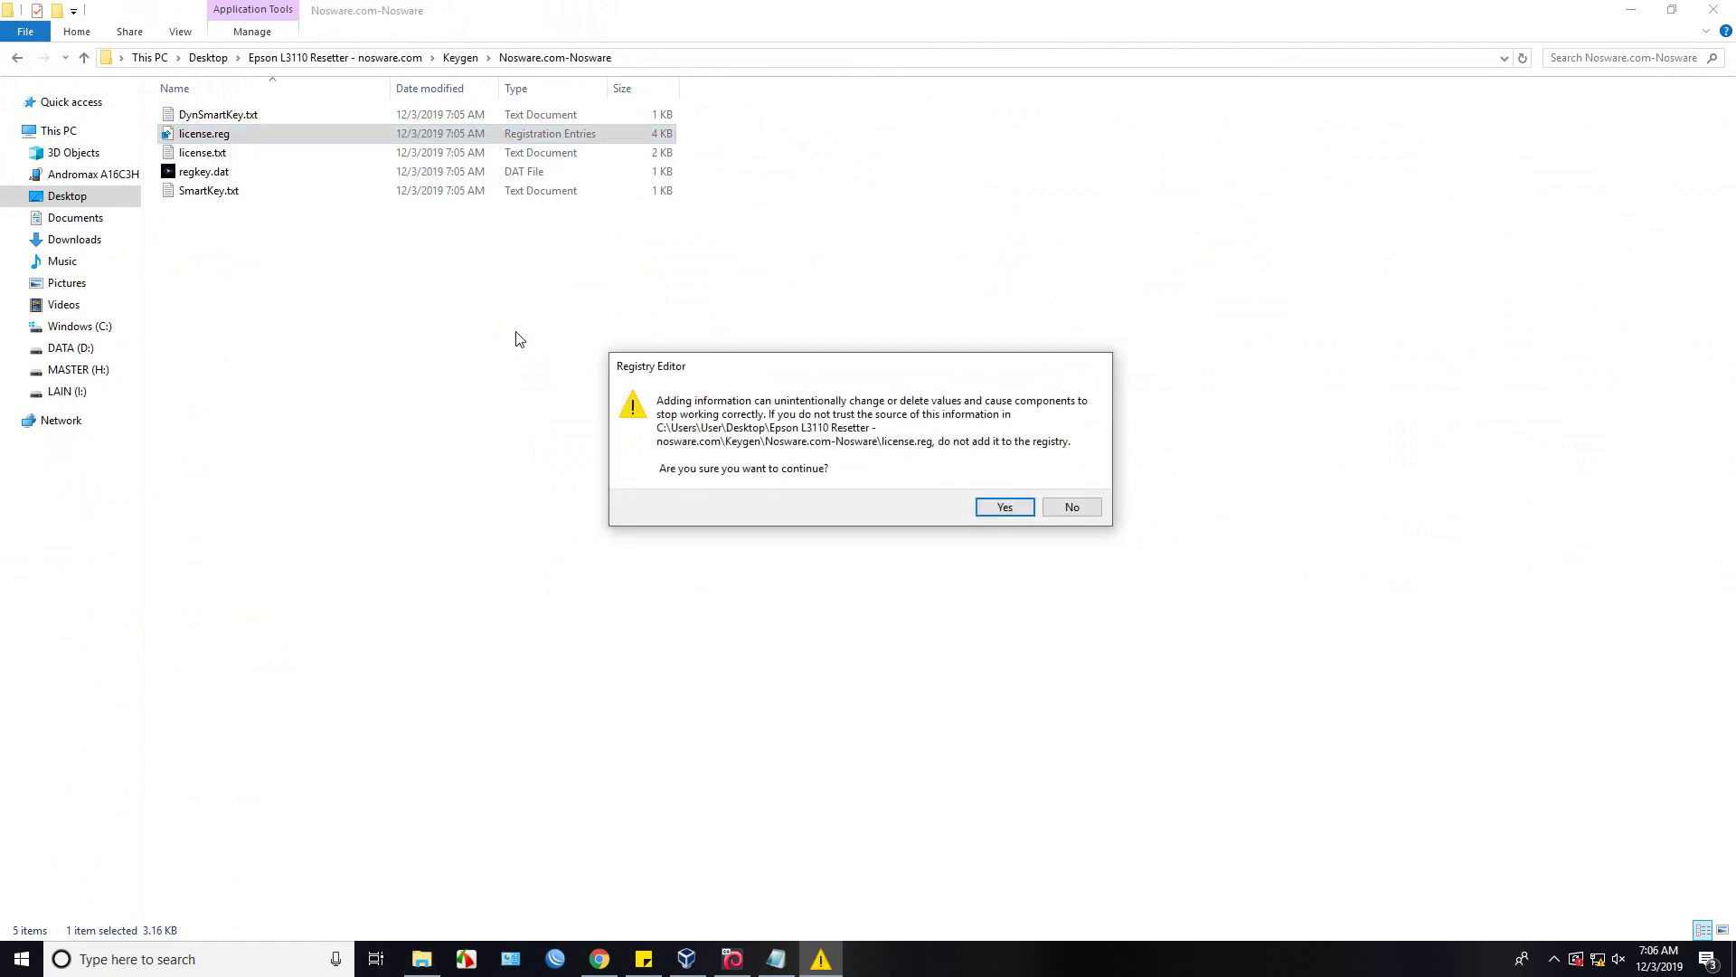
pyautogui.click(1004, 508)
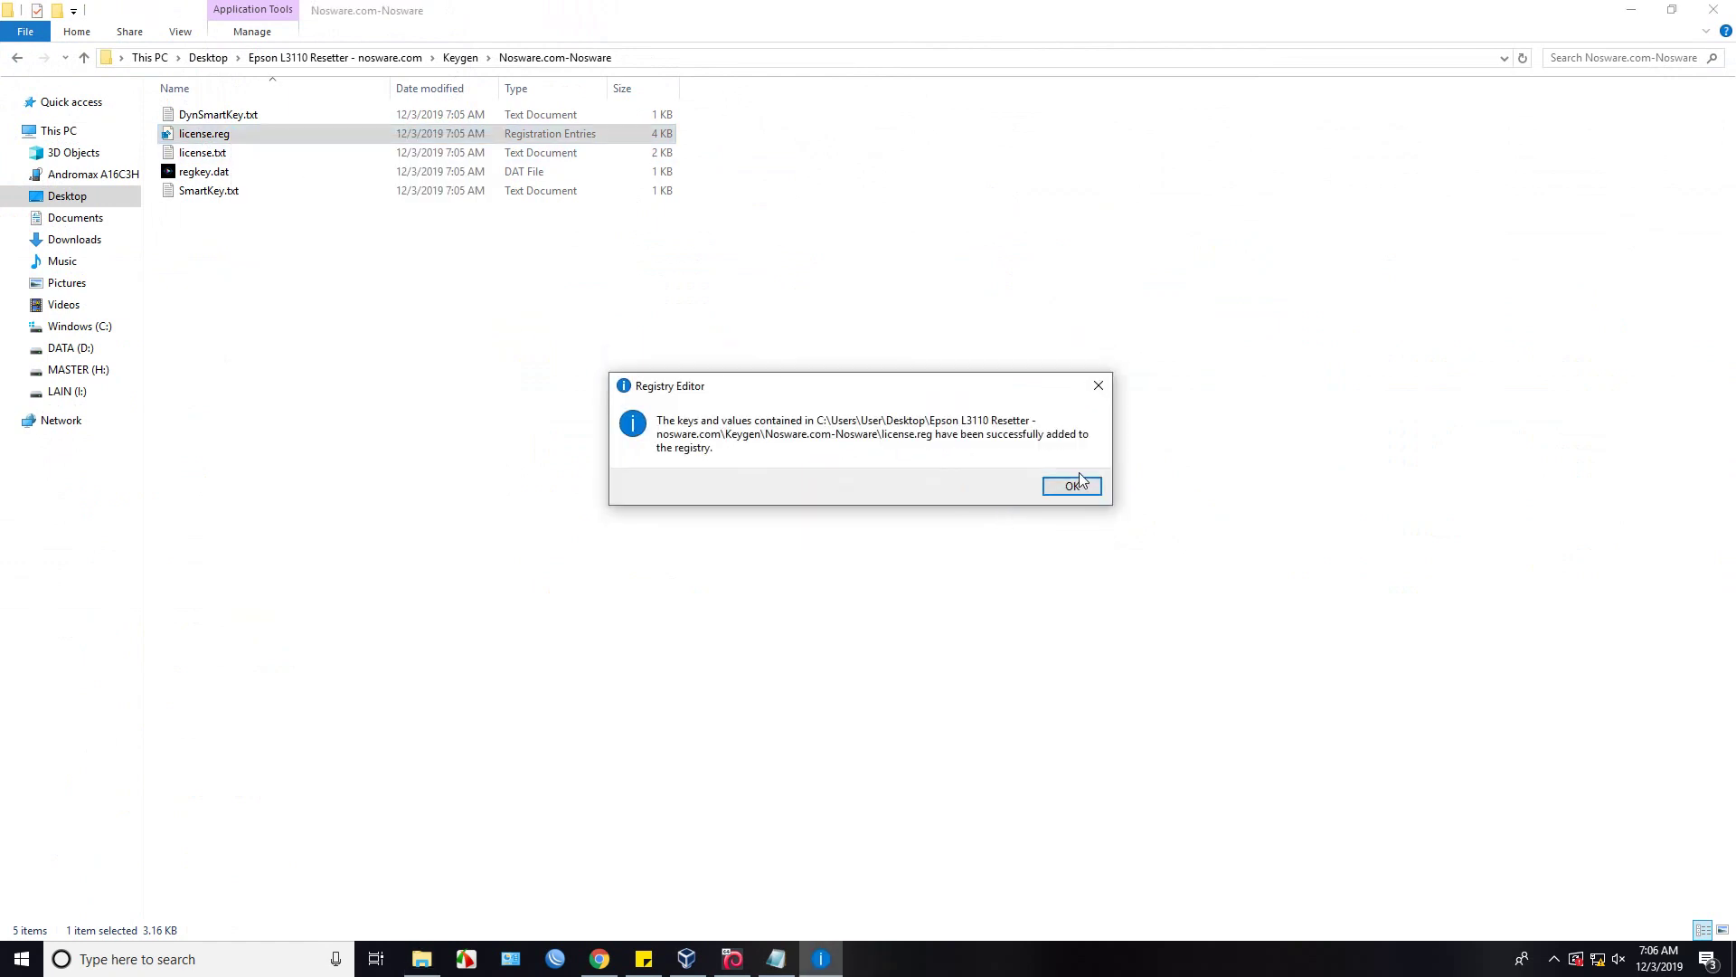
pyautogui.click(1072, 486)
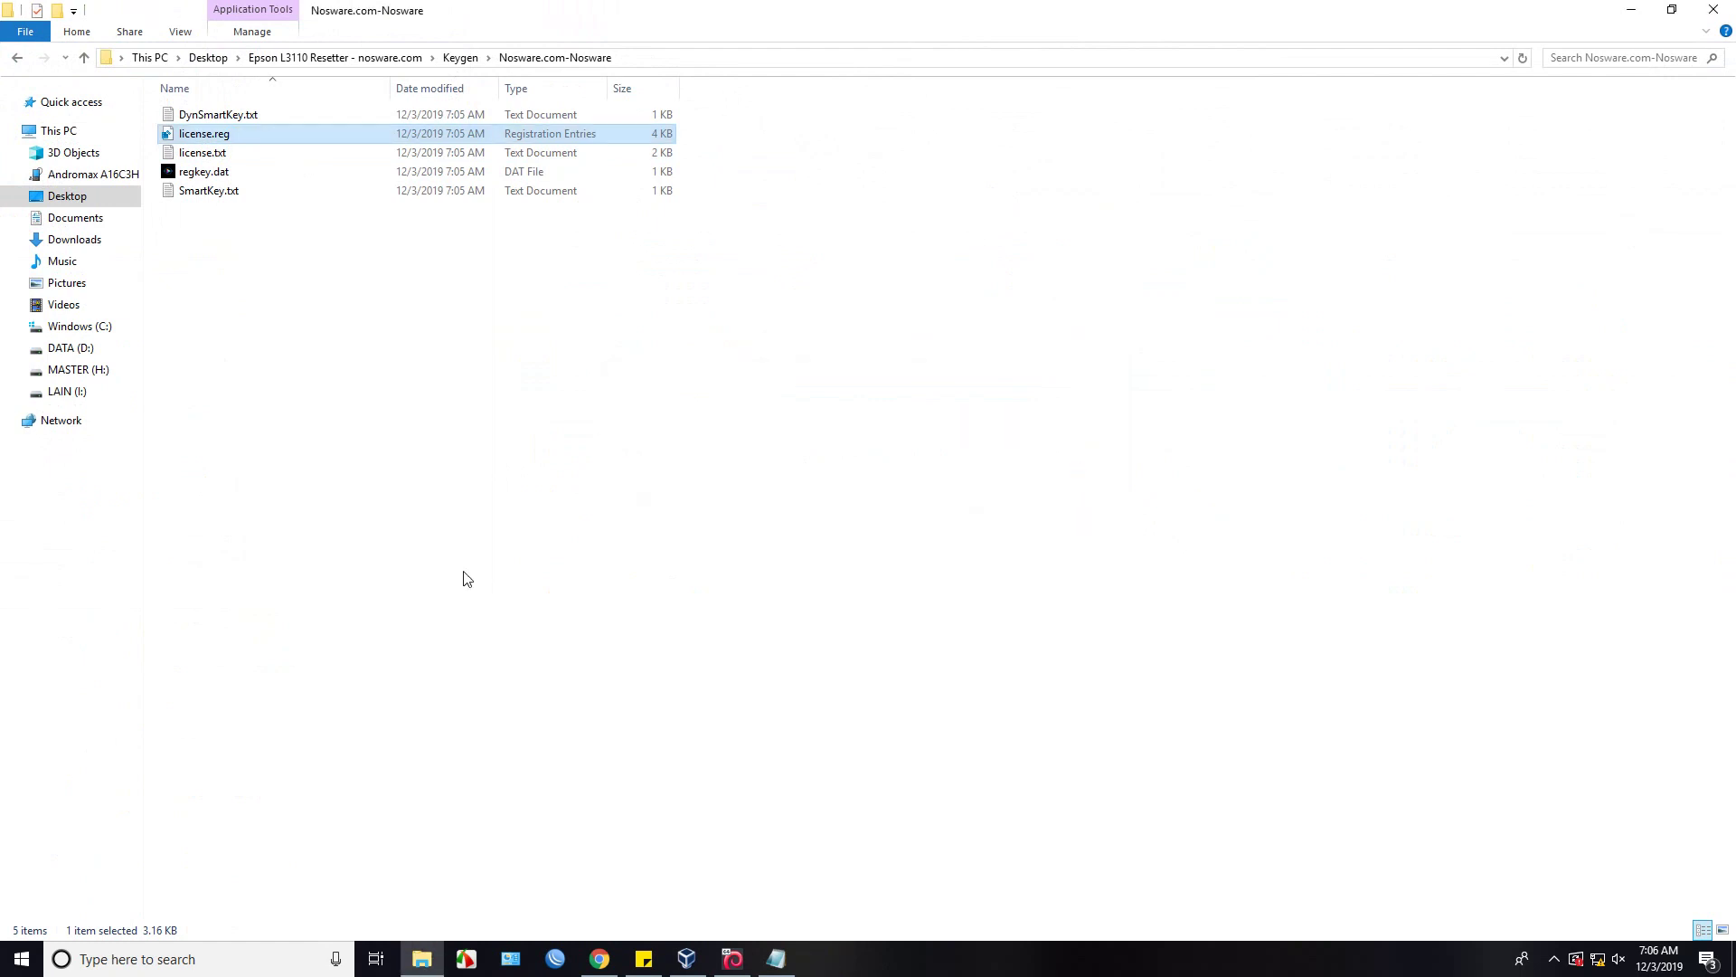
pyautogui.click(461, 57)
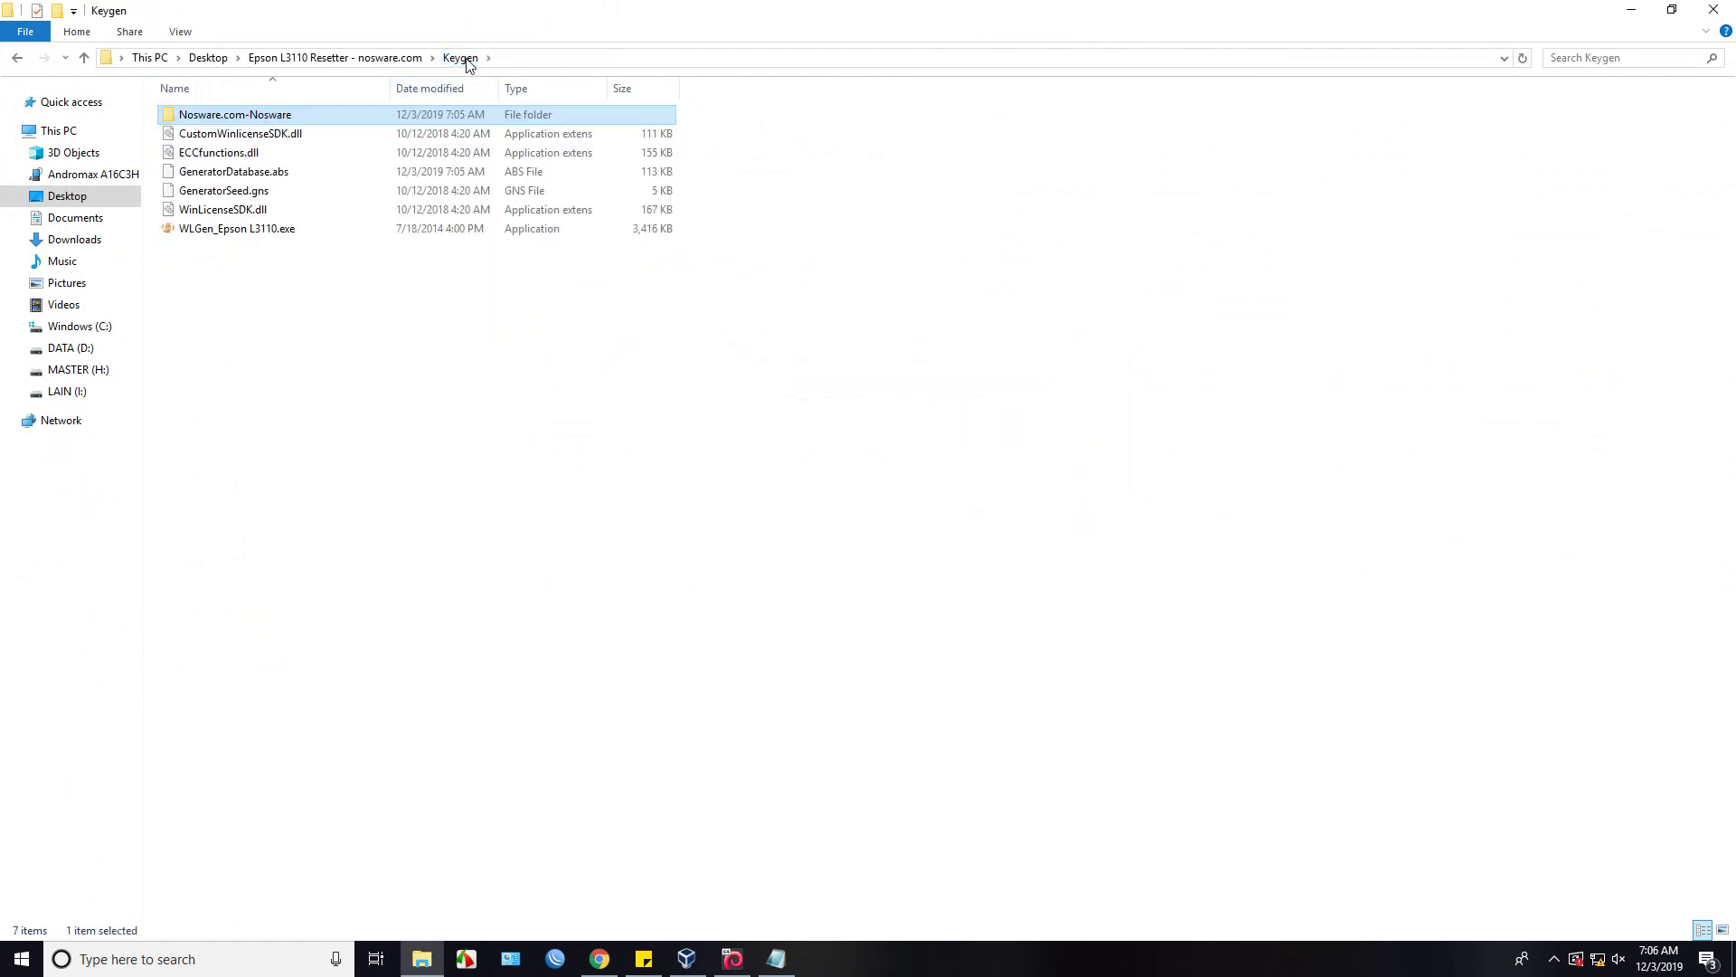
# - Run Adjprog.exe from the Epson L3110 Resetter folder and accept the Nosware.com registration notice
pyautogui.click(379, 58)
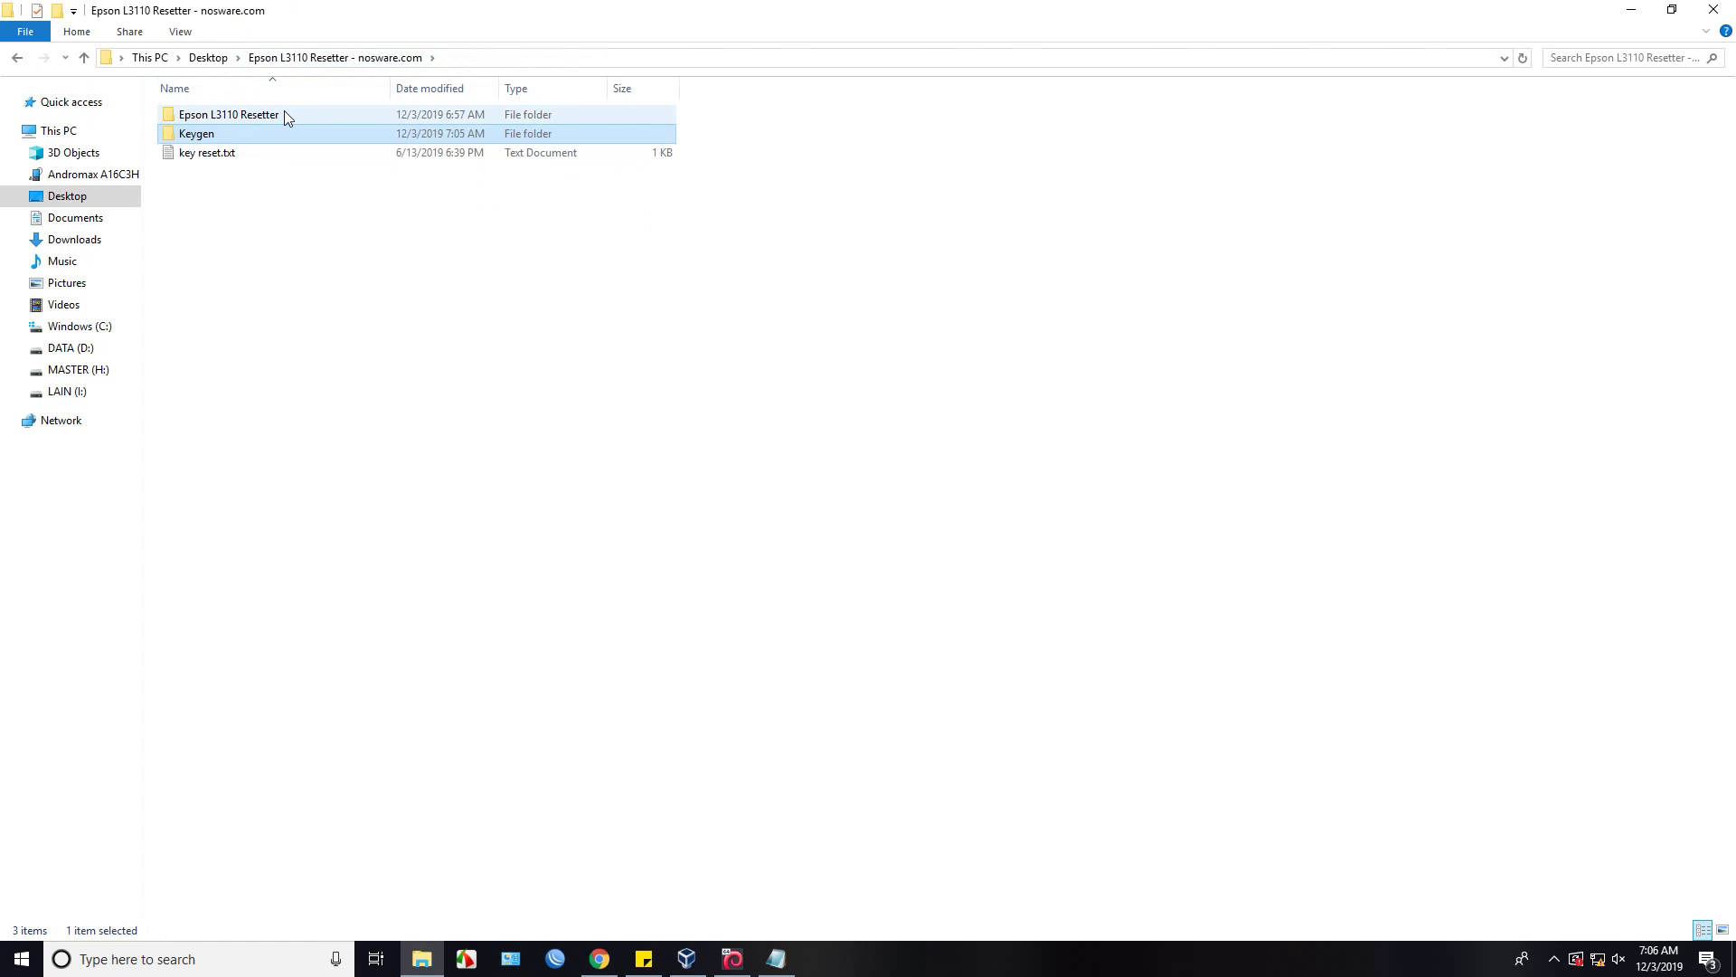
pyautogui.doubleClick(284, 114)
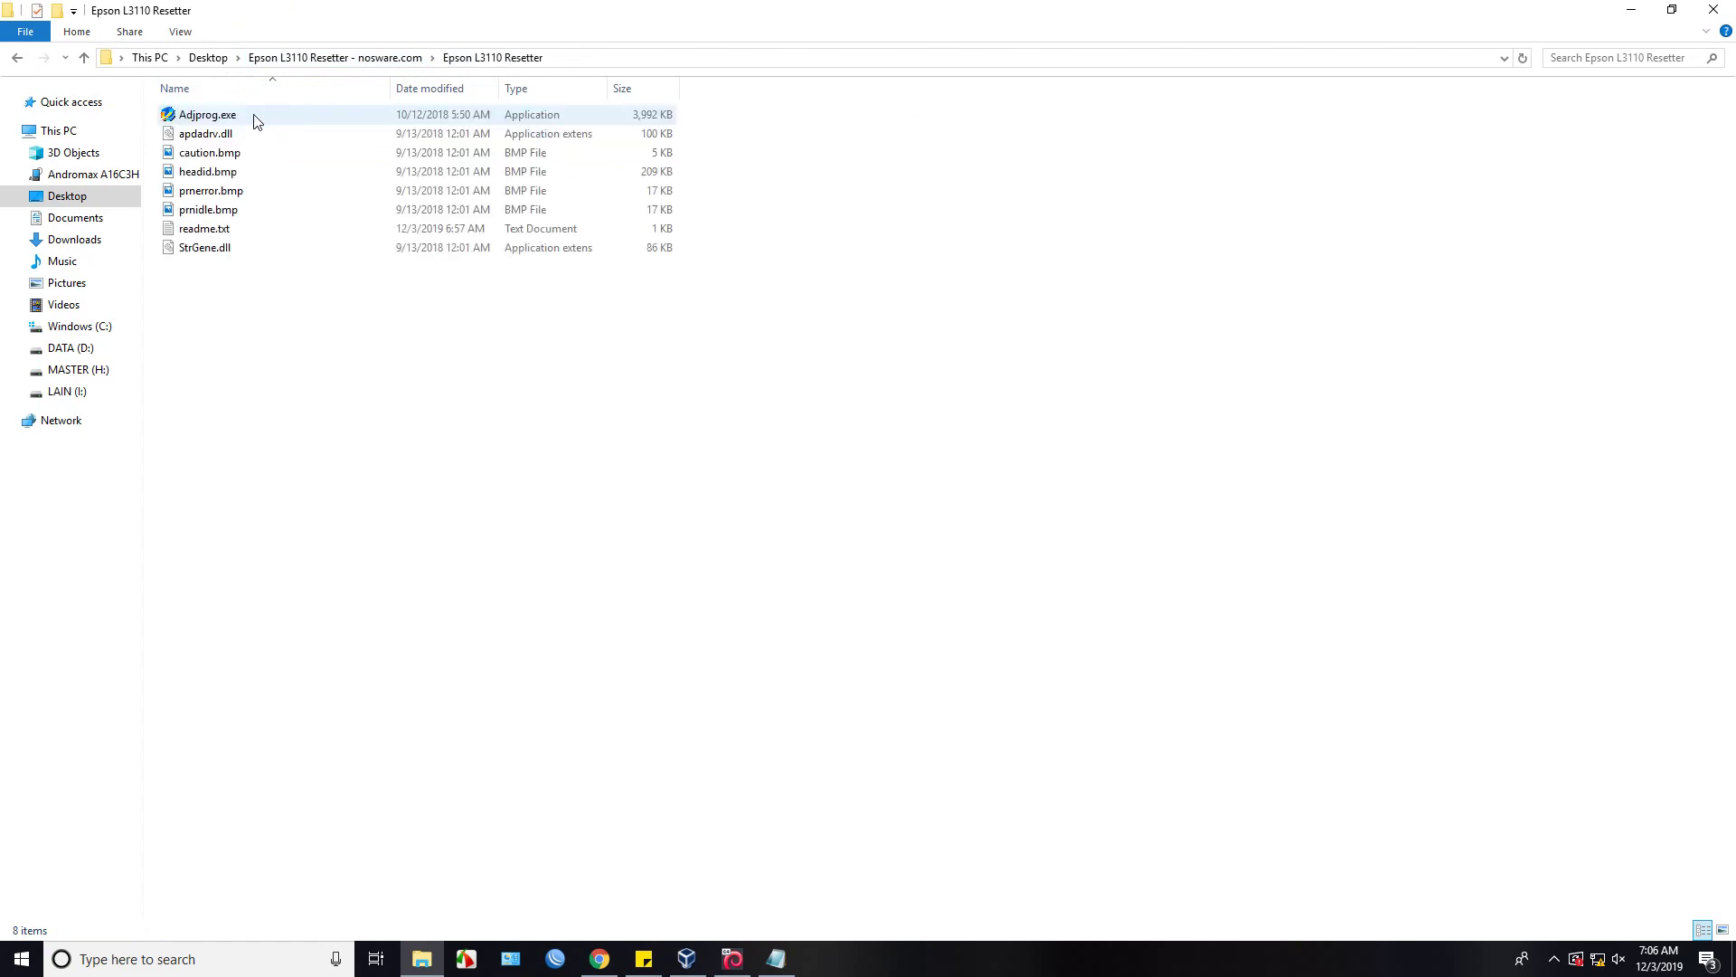
pyautogui.doubleClick(256, 117)
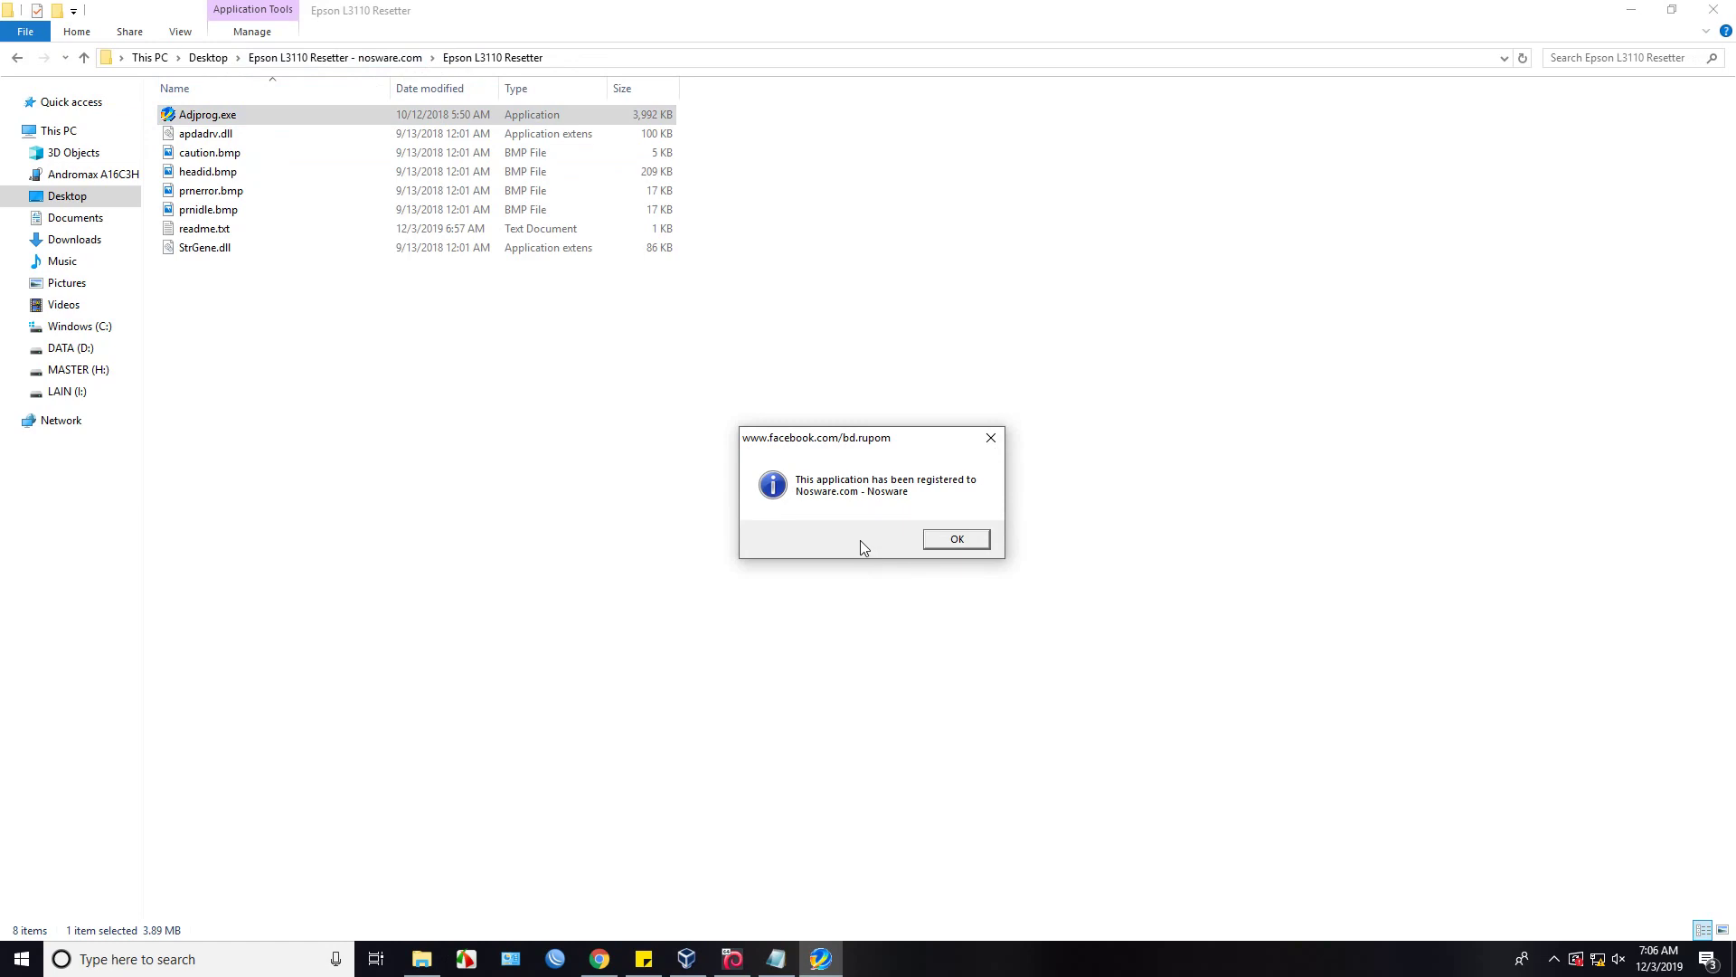
pyautogui.click(956, 539)
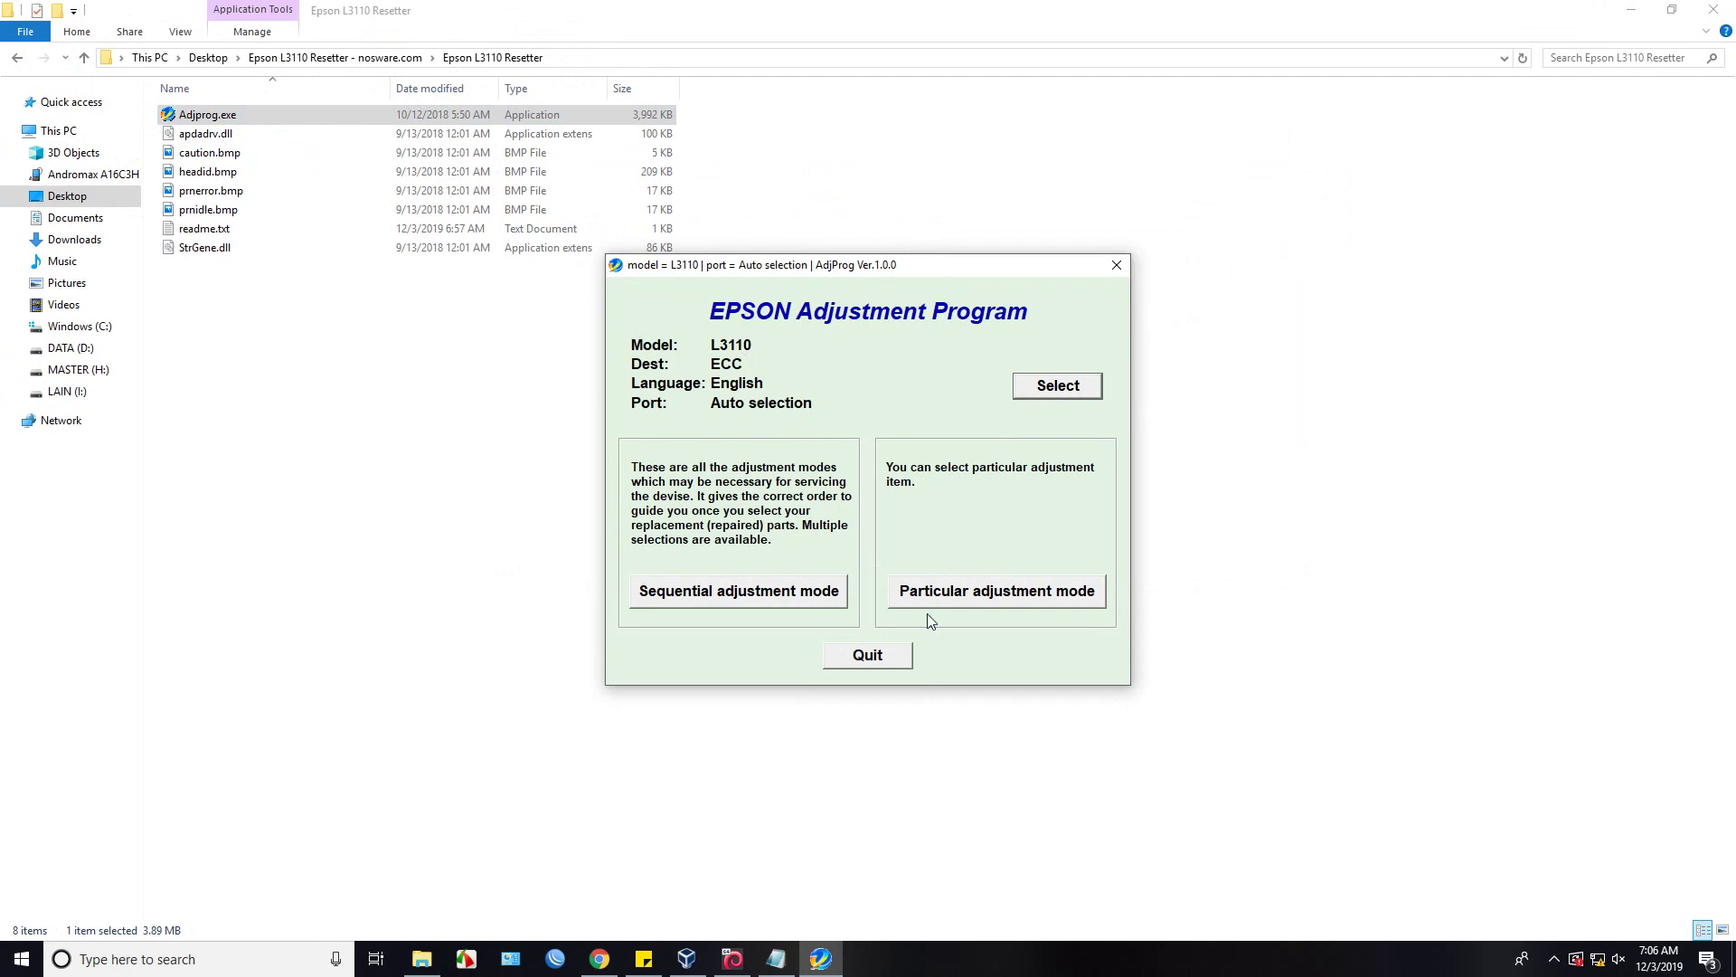
pyautogui.click(1009, 594)
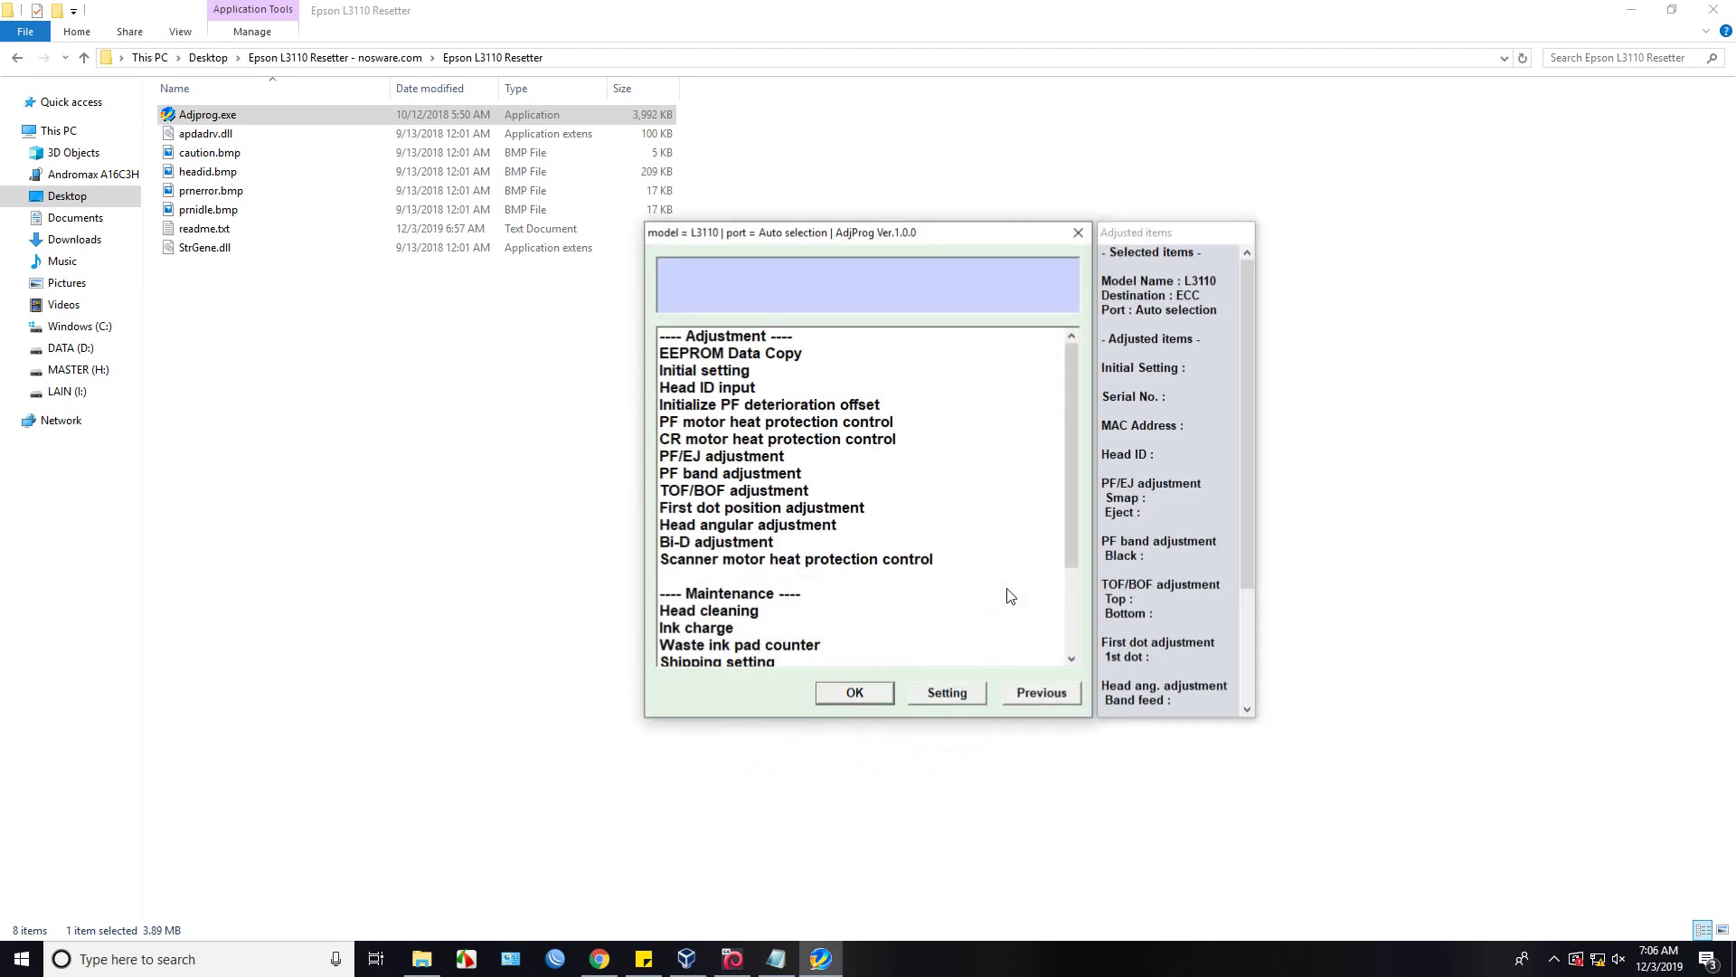
pyautogui.scroll(-2, 955, 533)
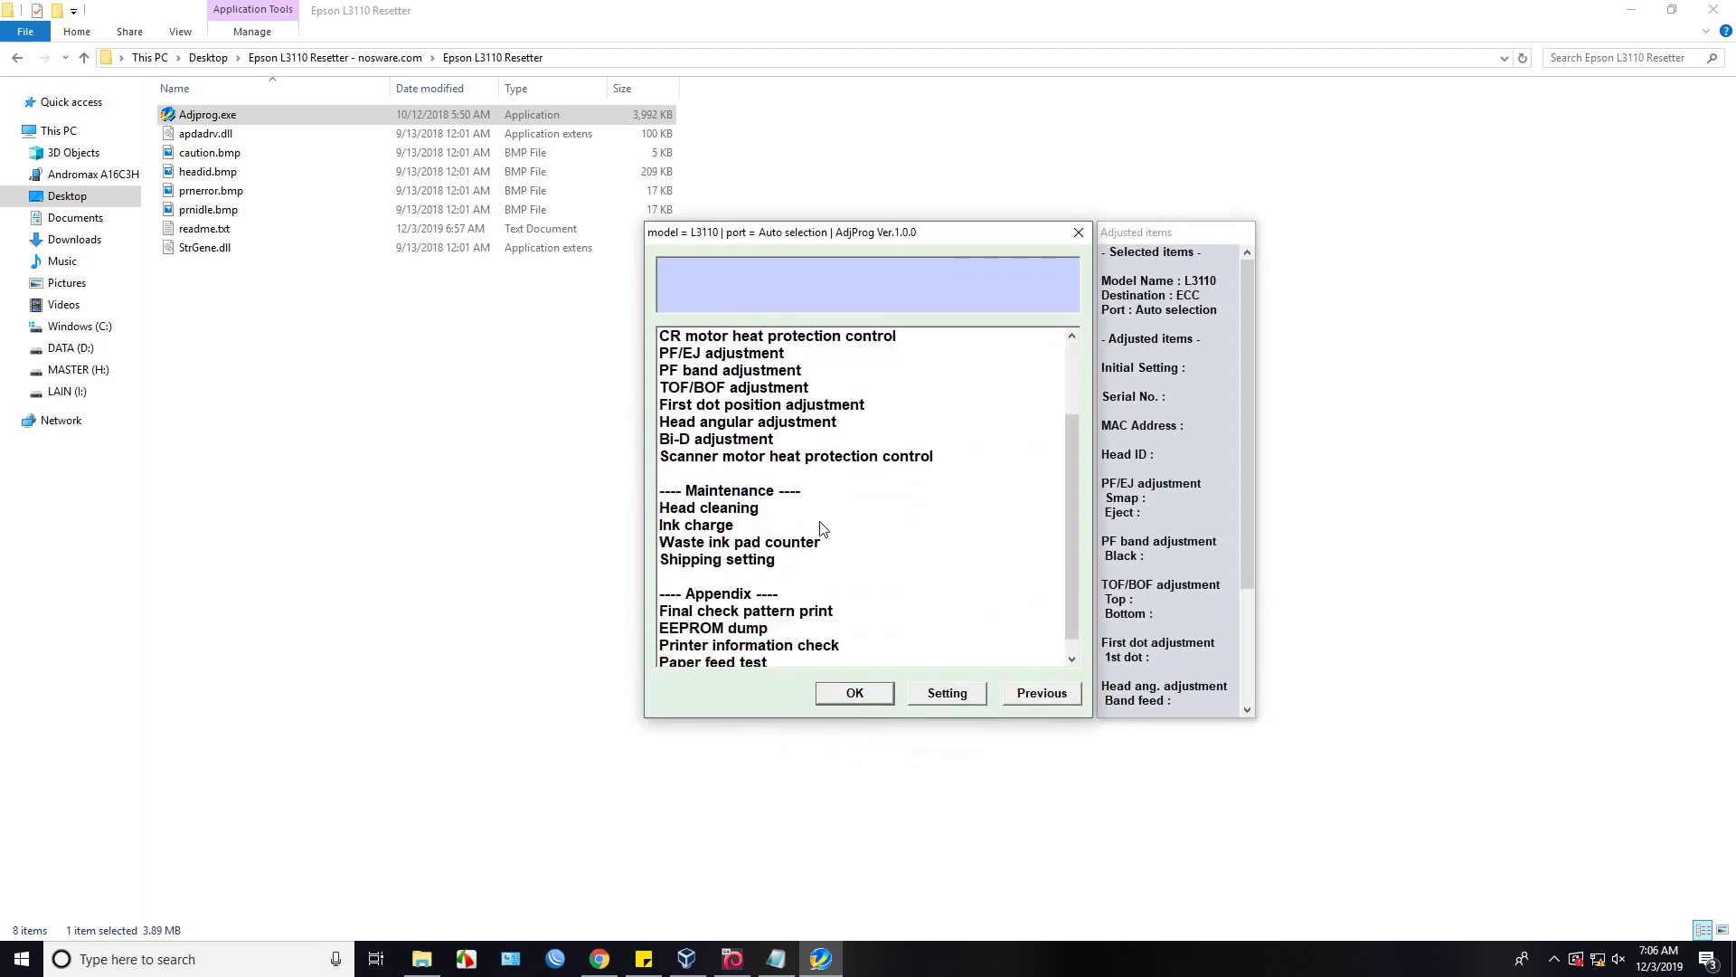
pyautogui.click(712, 527)
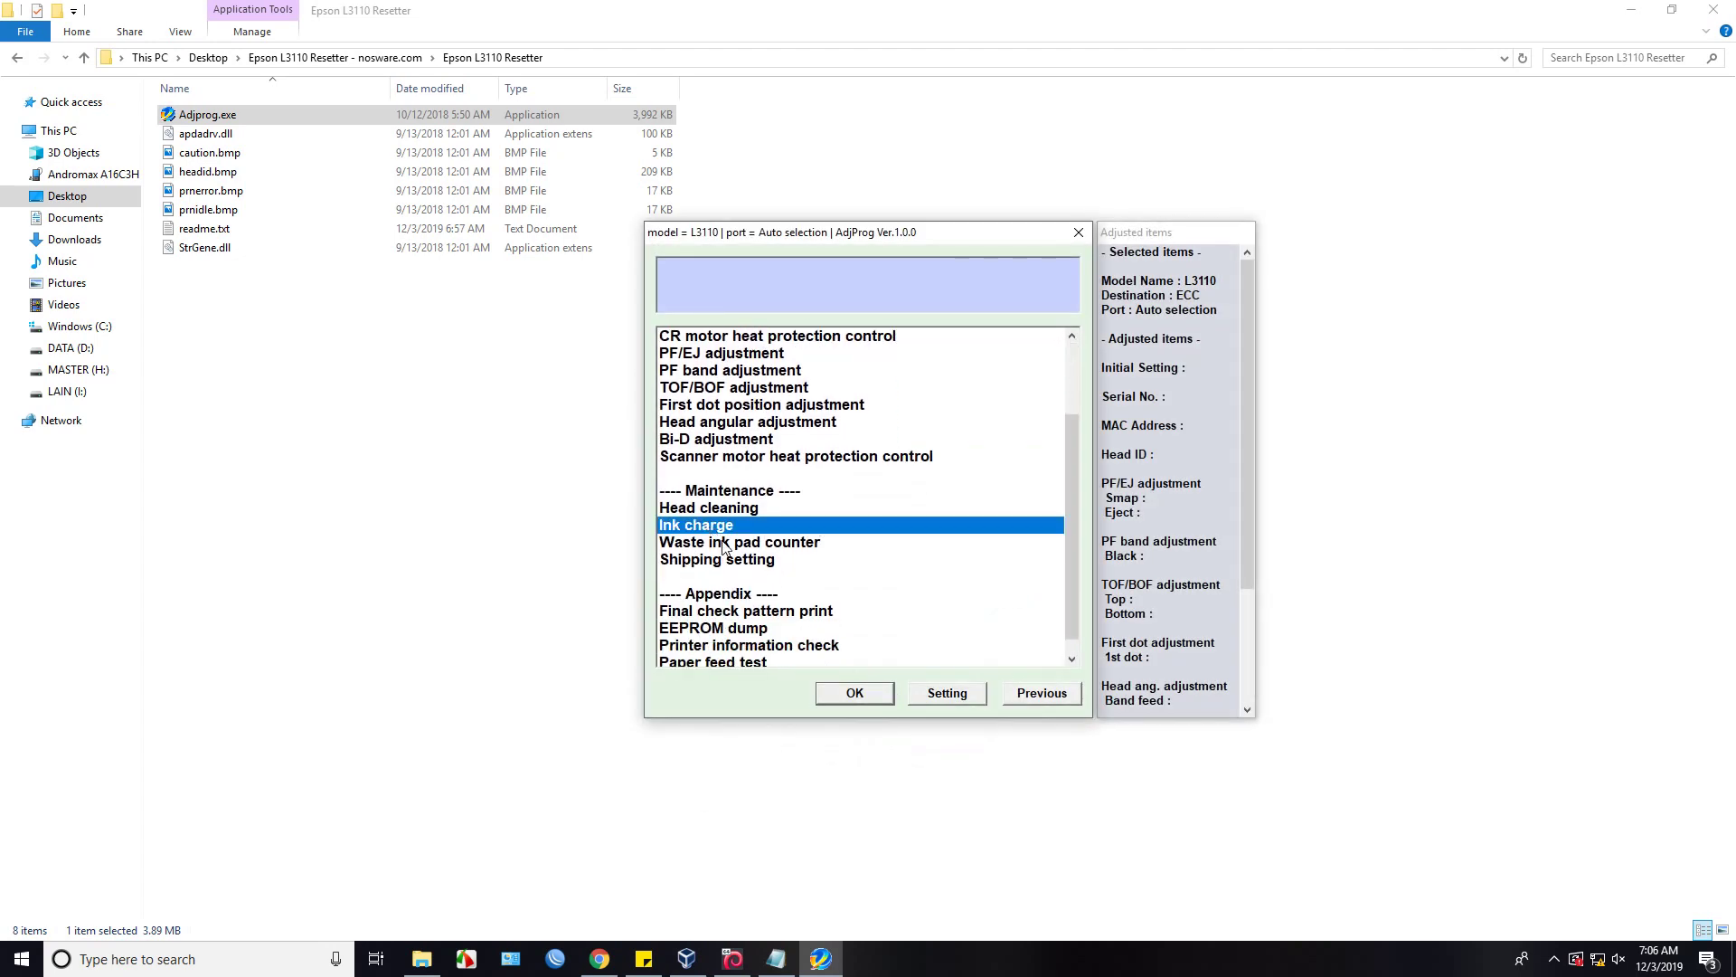
pyautogui.click(724, 543)
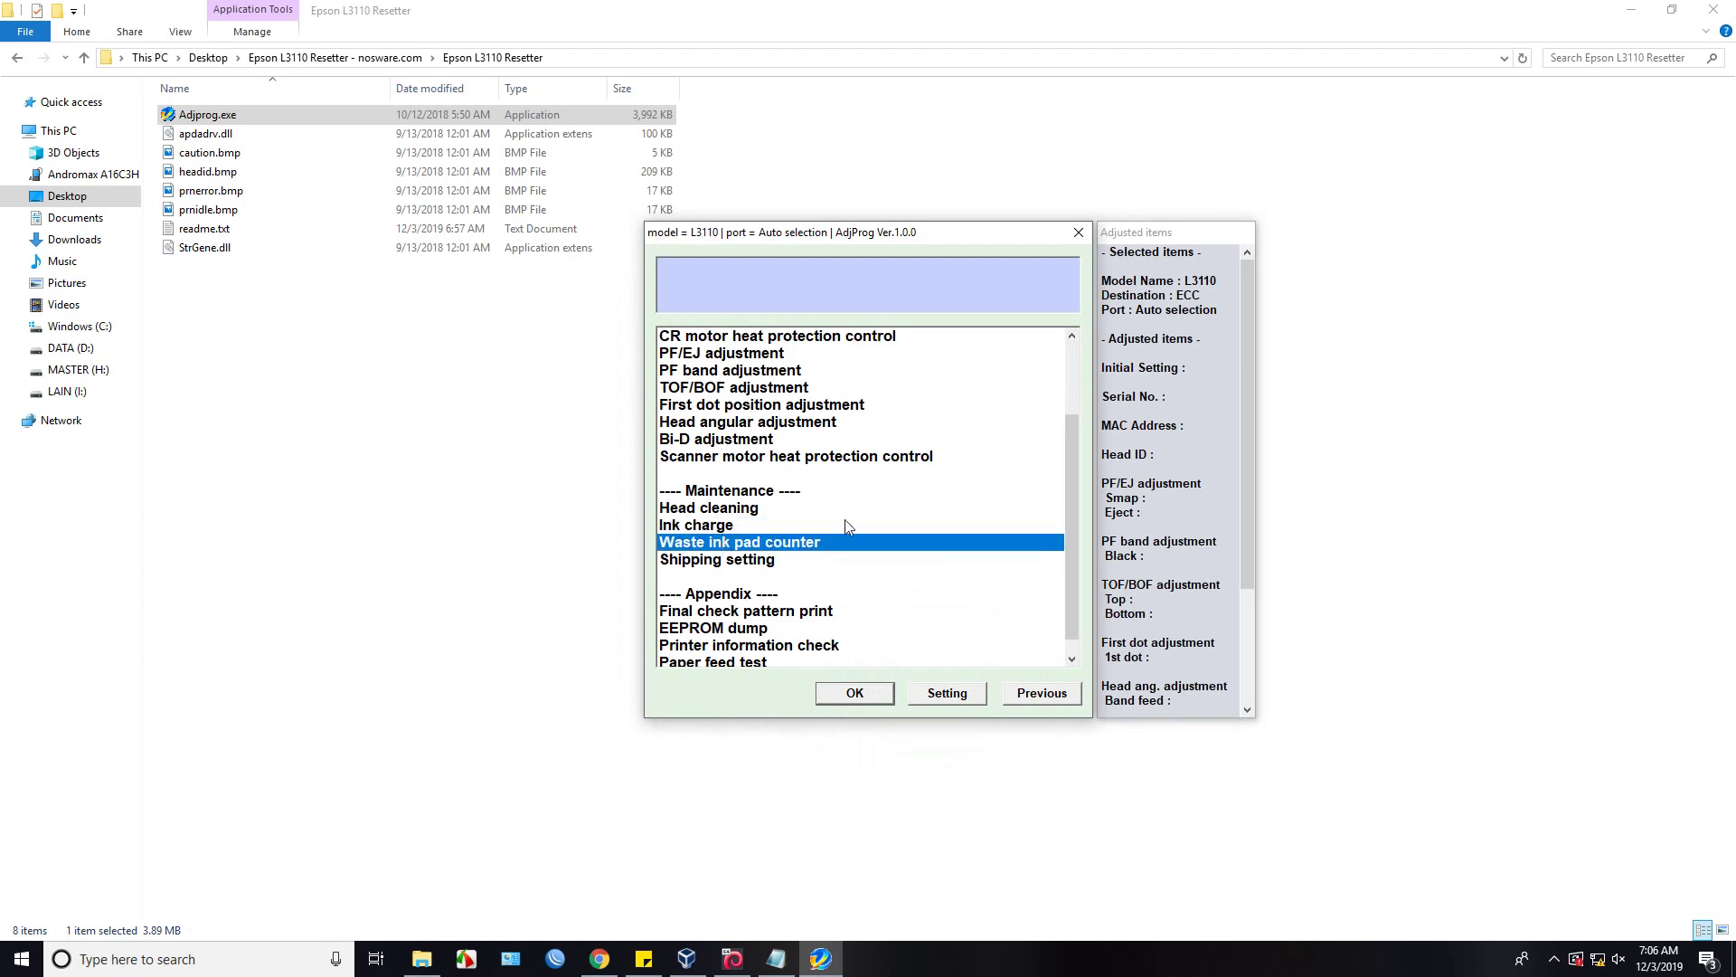
pyautogui.click(856, 694)
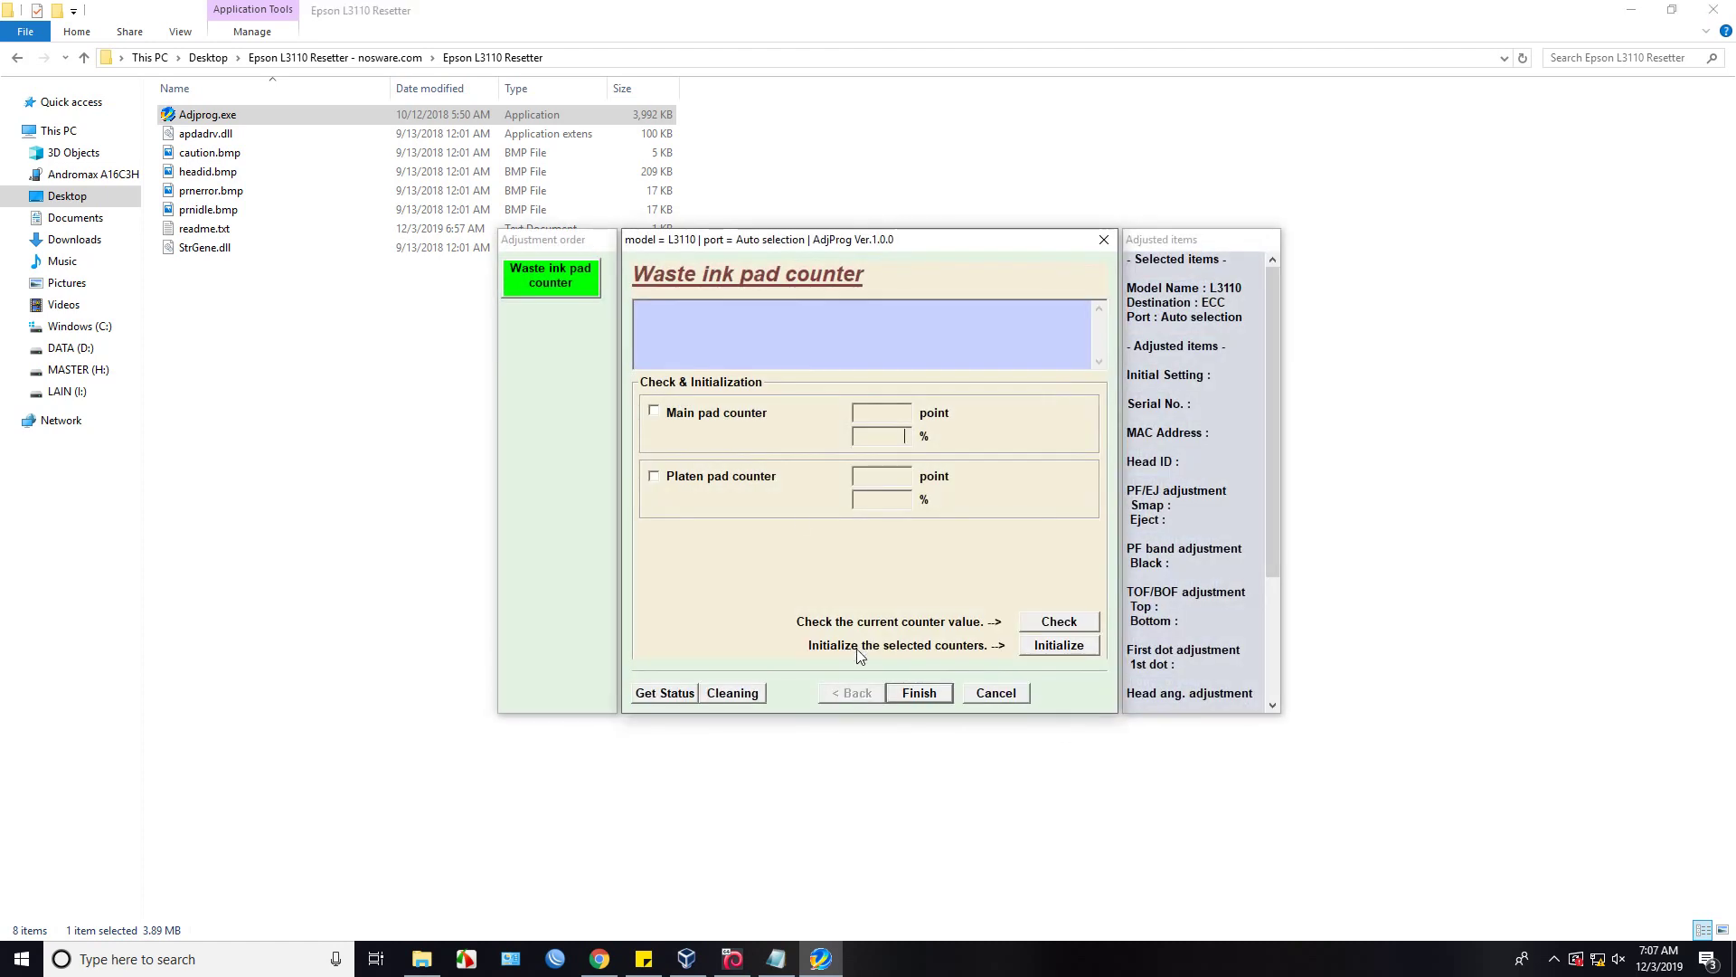
pyautogui.click(654, 411)
pyautogui.click(654, 475)
pyautogui.click(1084, 648)
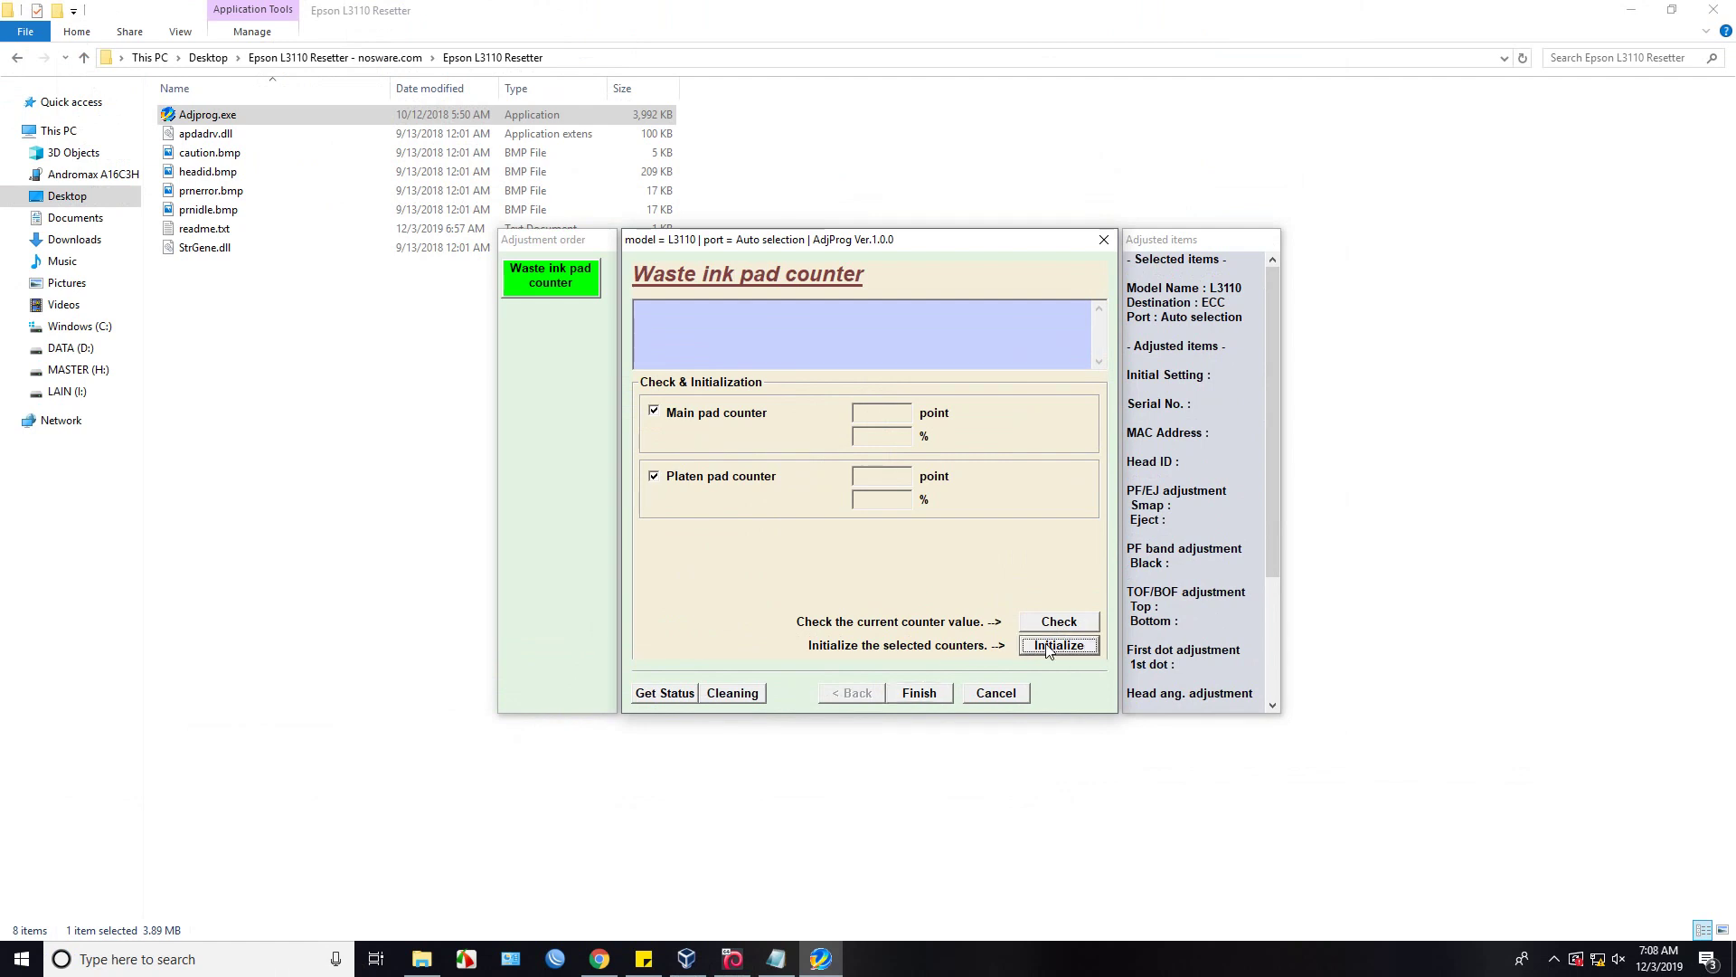
pyautogui.click(940, 697)
pyautogui.click(877, 695)
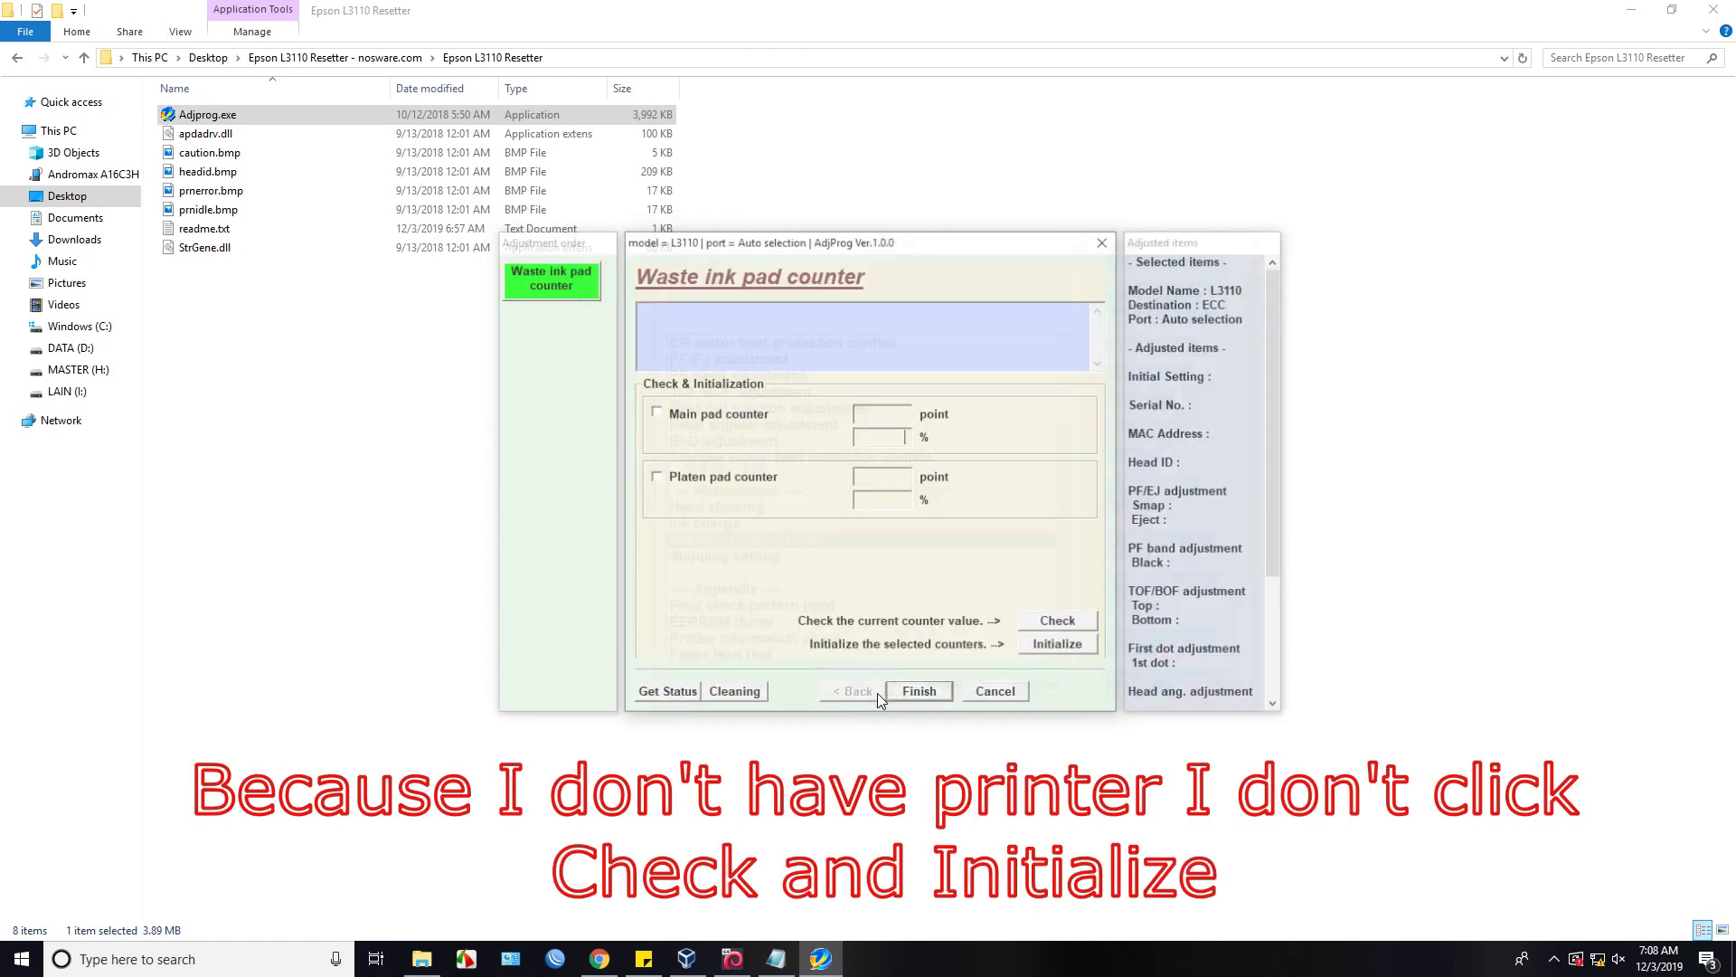
pyautogui.click(1100, 243)
pyautogui.click(1100, 243)
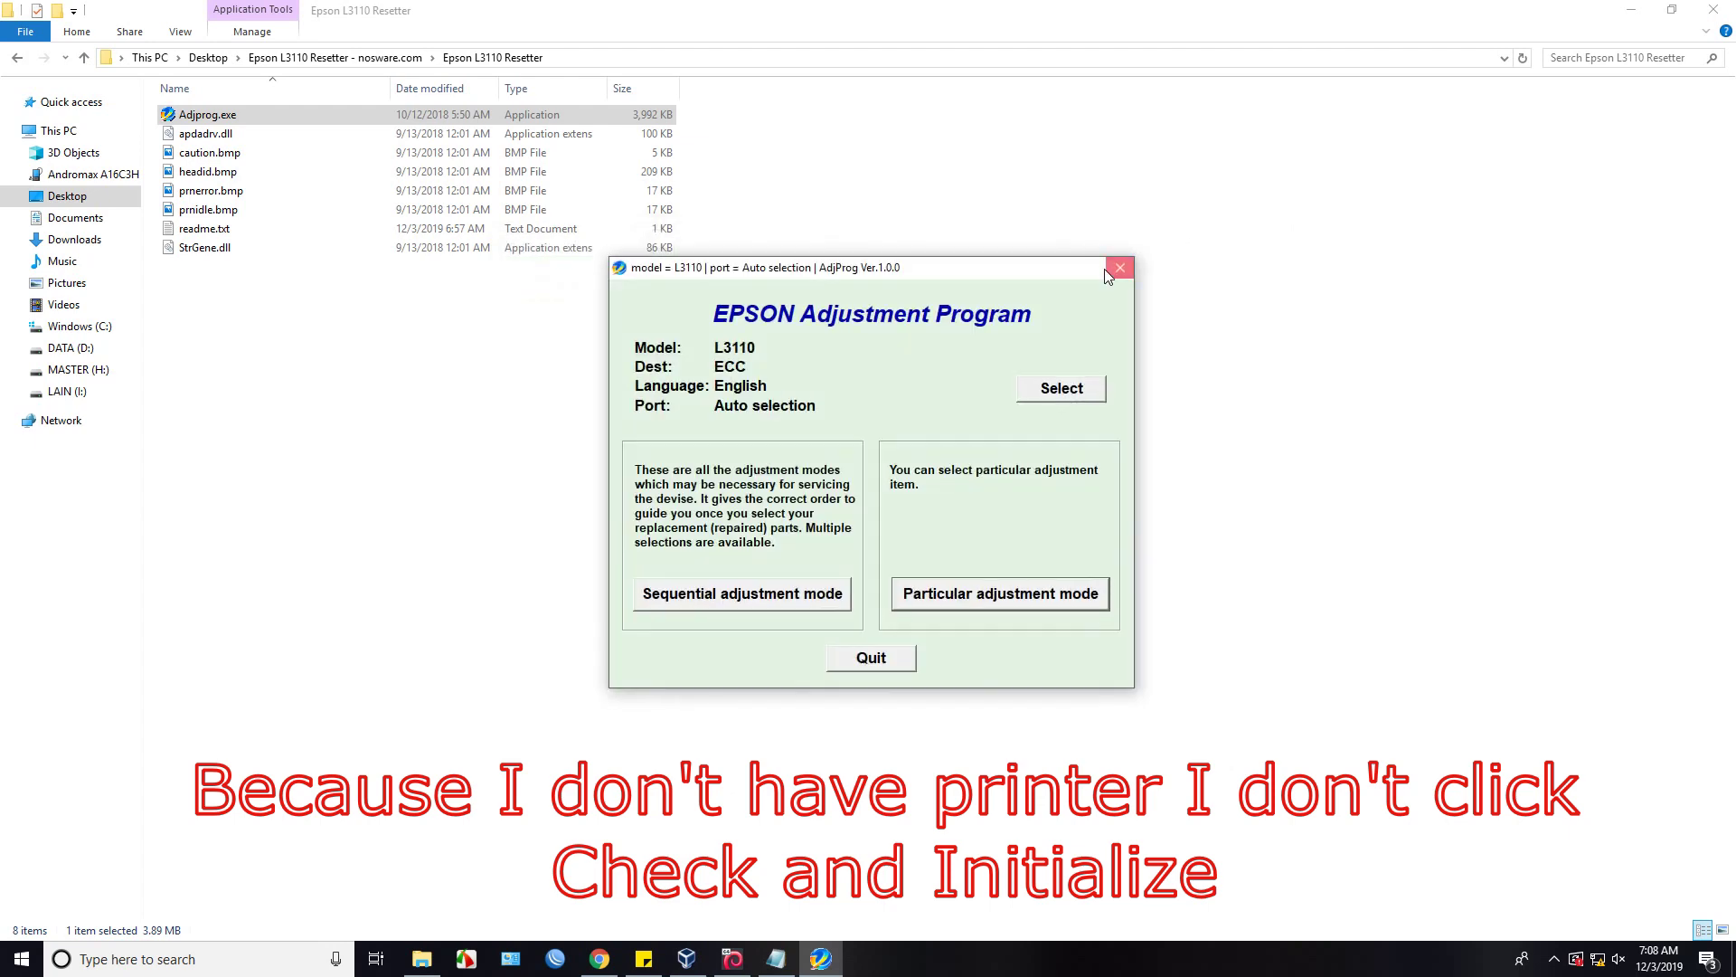